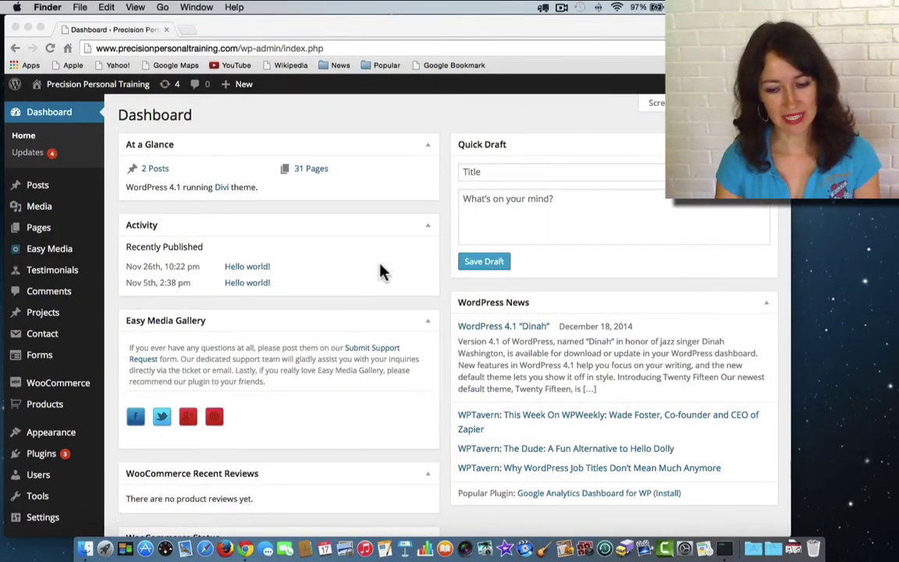
- Go from the dashboard to Add Product under the Products menu
{"action": "scroll", "coordinate": [382, 271], "scroll_direction": "down", "scroll_amount": 1}
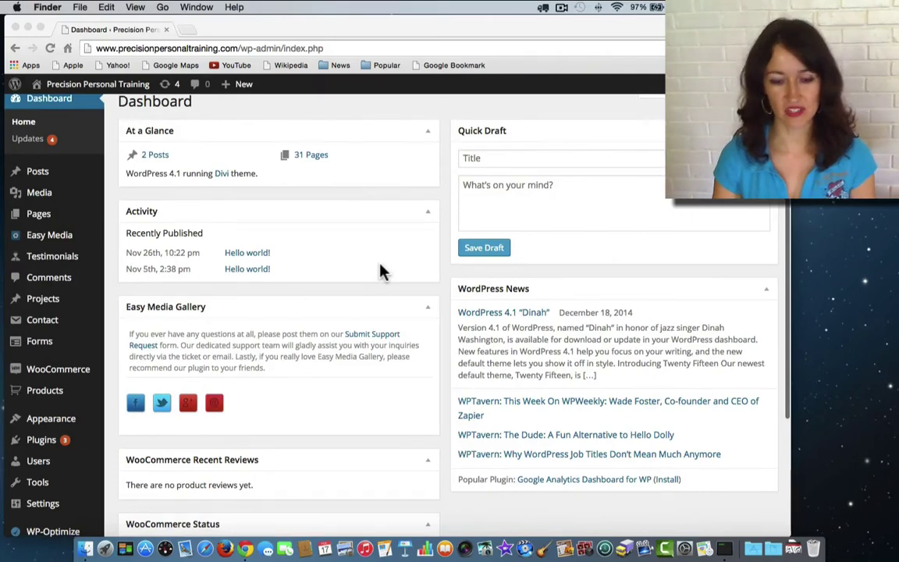
{"action": "scroll", "coordinate": [383, 271], "scroll_direction": "down", "scroll_amount": 3}
{"action": "scroll", "coordinate": [383, 271], "scroll_direction": "up", "scroll_amount": 4}
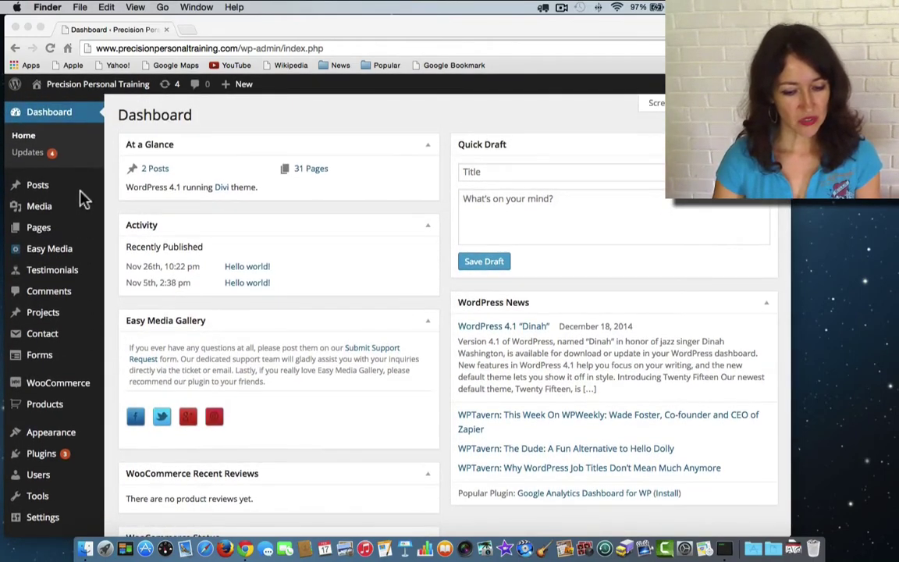
{"action": "left_click", "coordinate": [50, 412]}
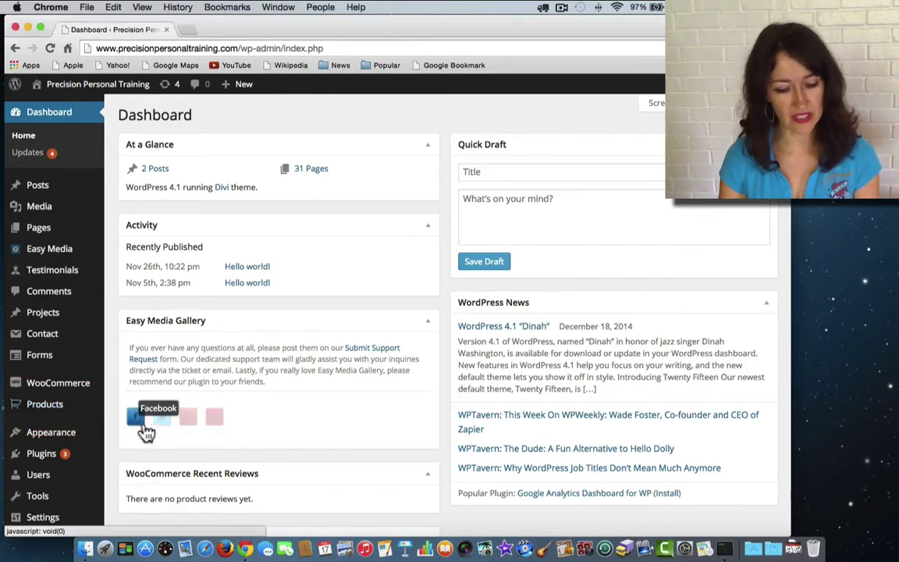
{"action": "mouse_move", "coordinate": [67, 414]}
{"action": "left_click", "coordinate": [134, 428]}
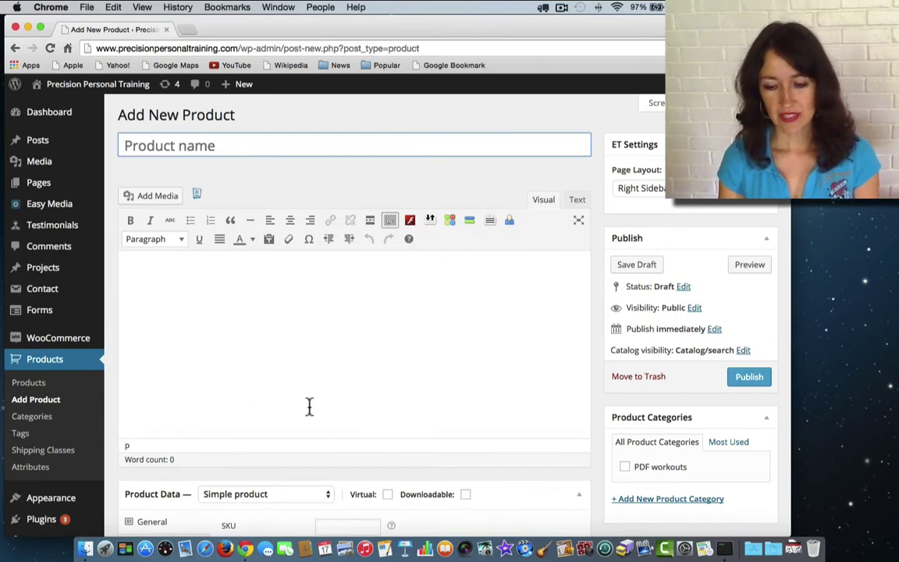
- Enter 'Hard Rock Abs Workout PDF' as the product title
{"action": "left_click", "coordinate": [127, 146]}
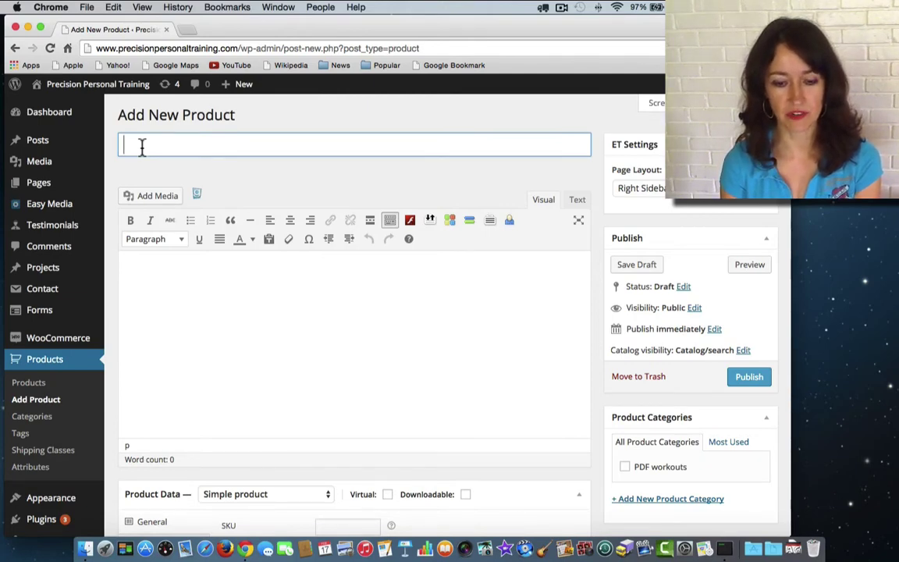
{"action": "type", "text": "Ha"}
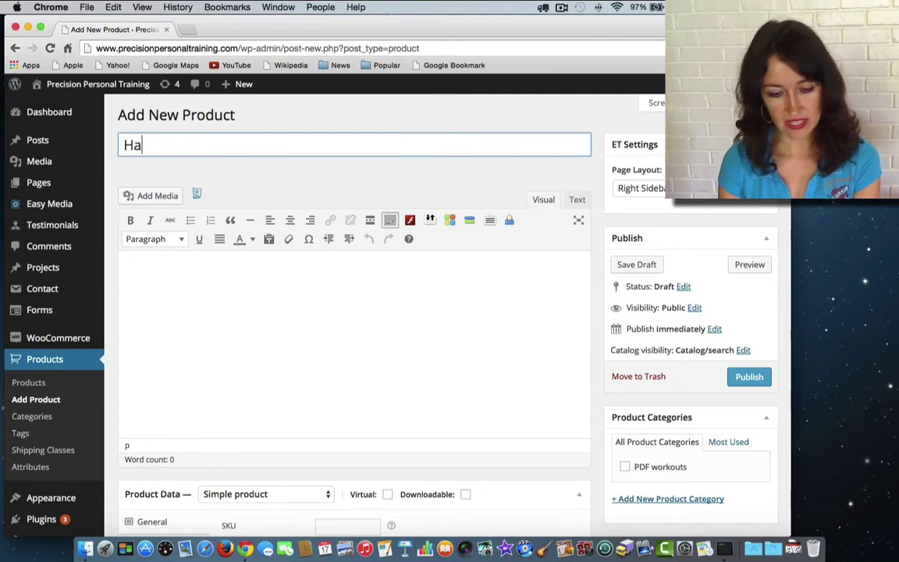
{"action": "type", "text": "rd Rock A"}
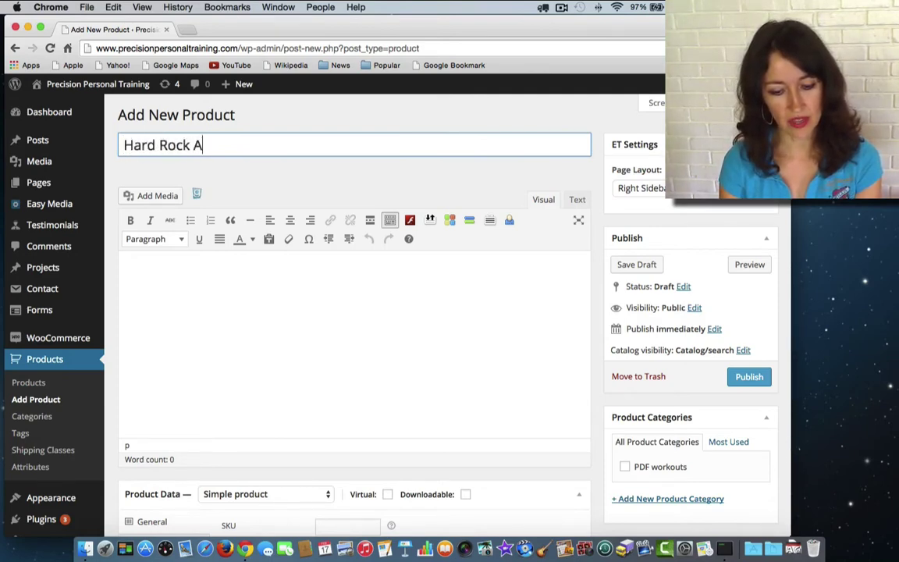
{"action": "type", "text": "bs Workout "}
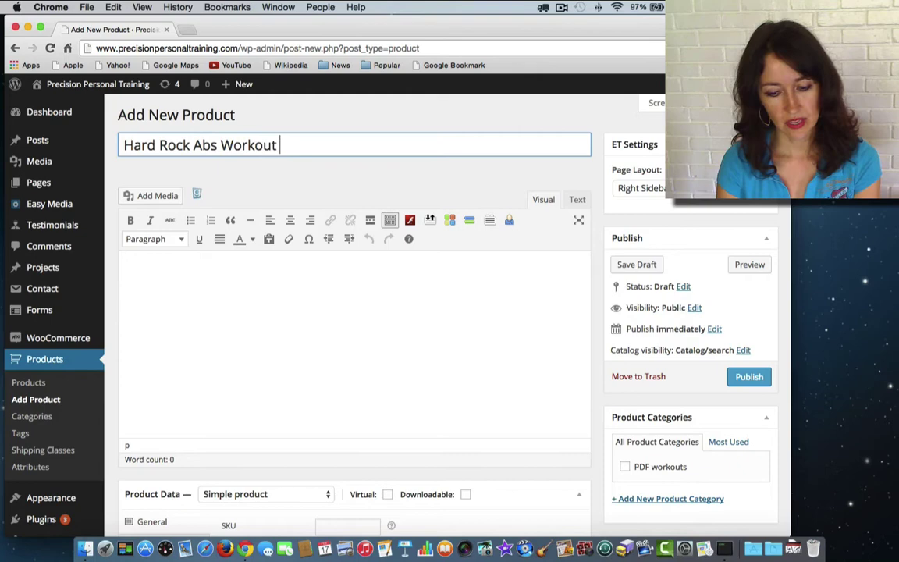
{"action": "type", "text": "PDF"}
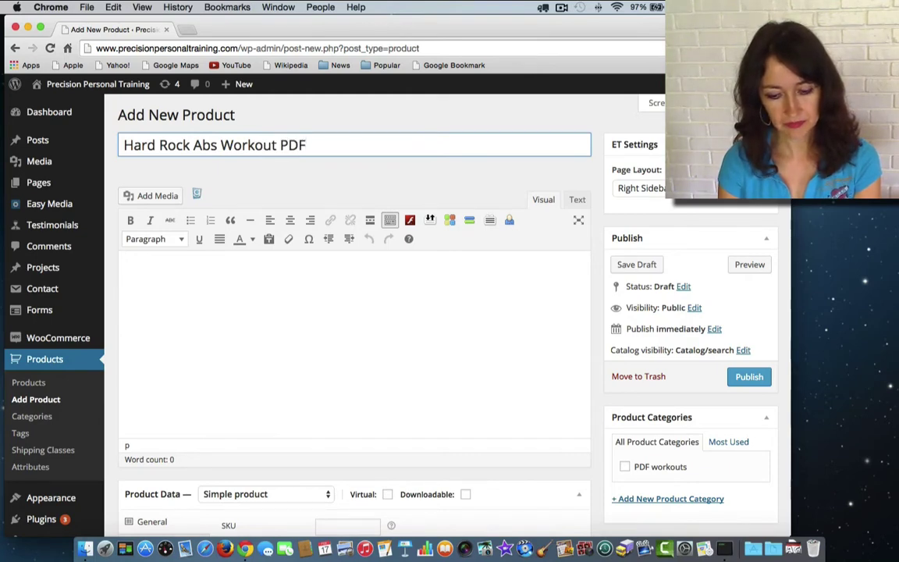
- Type 'Hard Rock Abs Workout in PDF' in the description and format it as Heading 1
{"action": "left_click", "coordinate": [143, 273]}
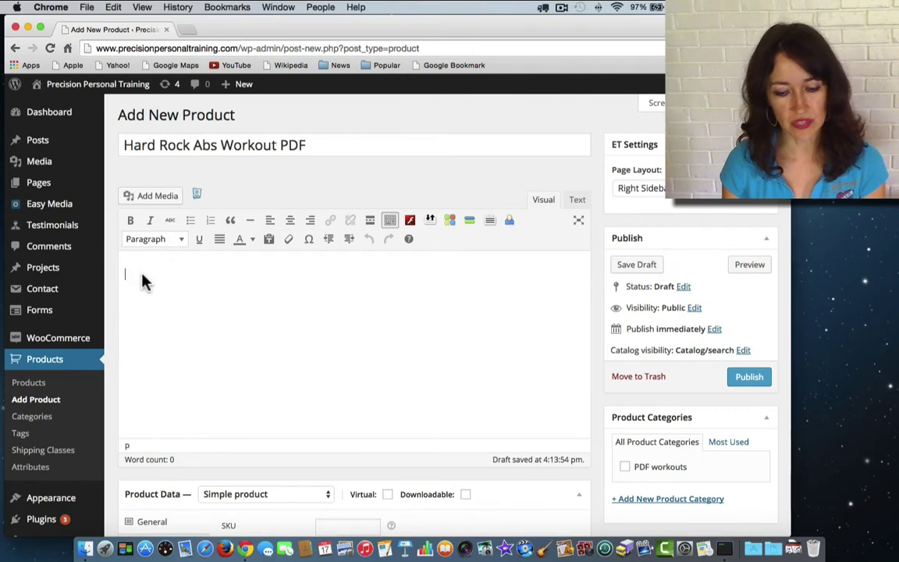
{"action": "scroll", "coordinate": [143, 273], "scroll_direction": "down", "scroll_amount": 1}
{"action": "scroll", "coordinate": [143, 273], "scroll_direction": "down", "scroll_amount": 2}
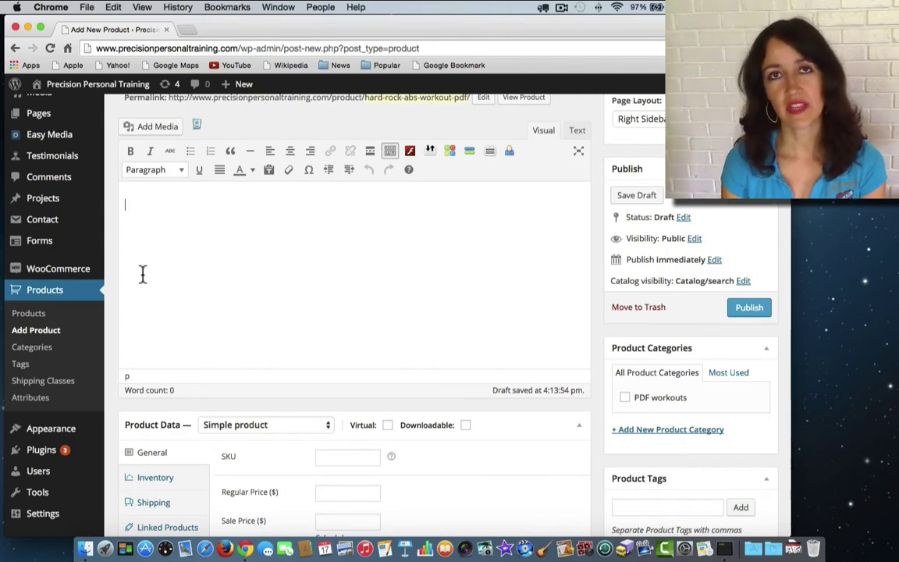
{"action": "scroll", "coordinate": [143, 273], "scroll_direction": "up", "scroll_amount": 3}
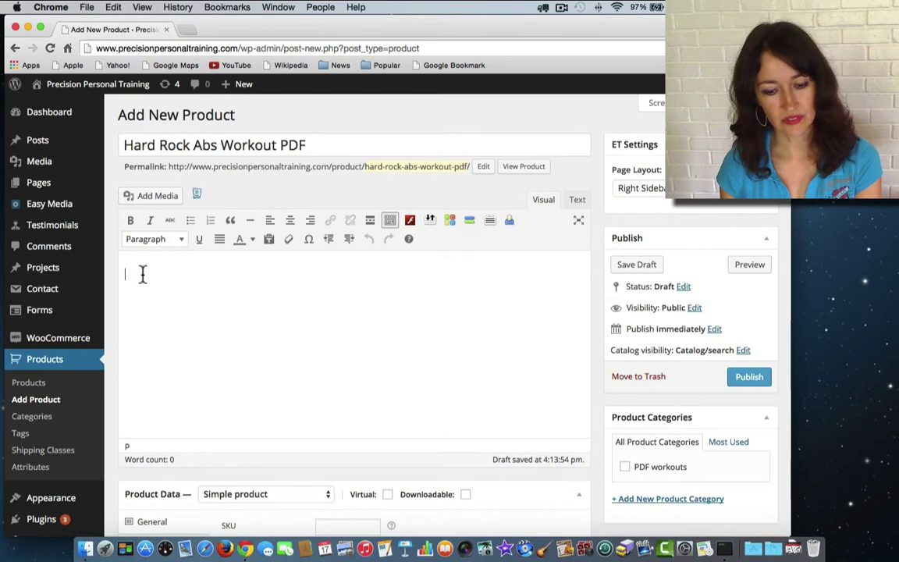
{"action": "scroll", "coordinate": [143, 273], "scroll_direction": "down", "scroll_amount": 1}
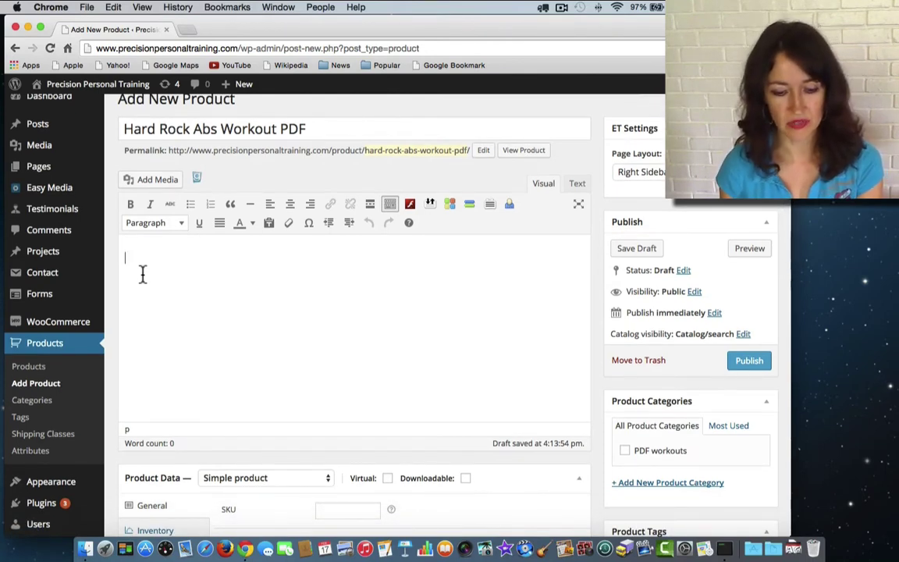
{"action": "type", "text": "Ha"}
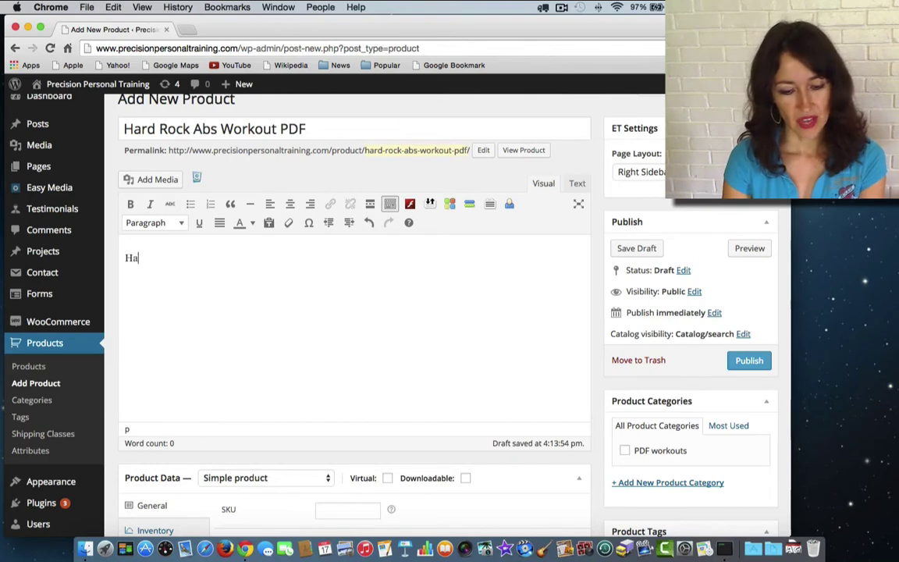
{"action": "type", "text": "rd Rock Abs"}
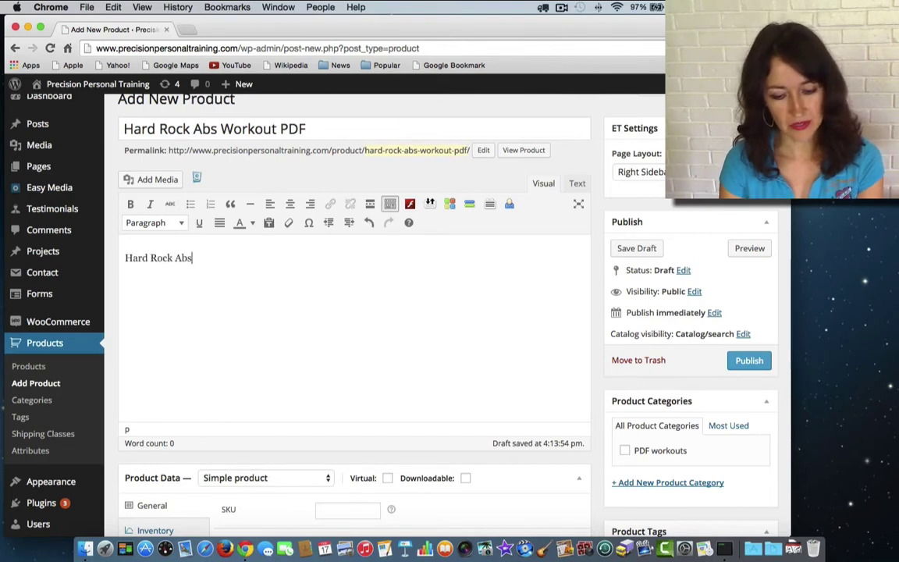
{"action": "type", "text": " Workout in PDF"}
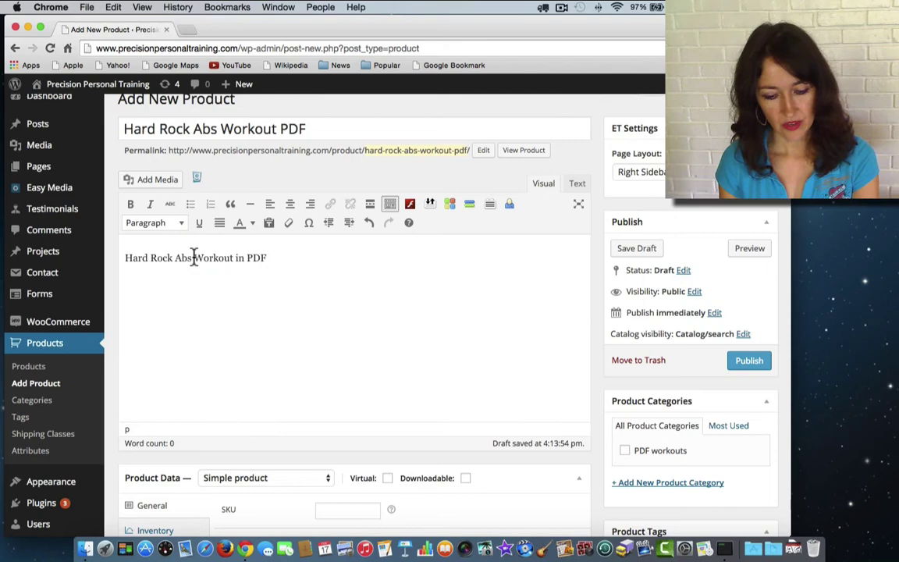
{"action": "left_click", "coordinate": [181, 223]}
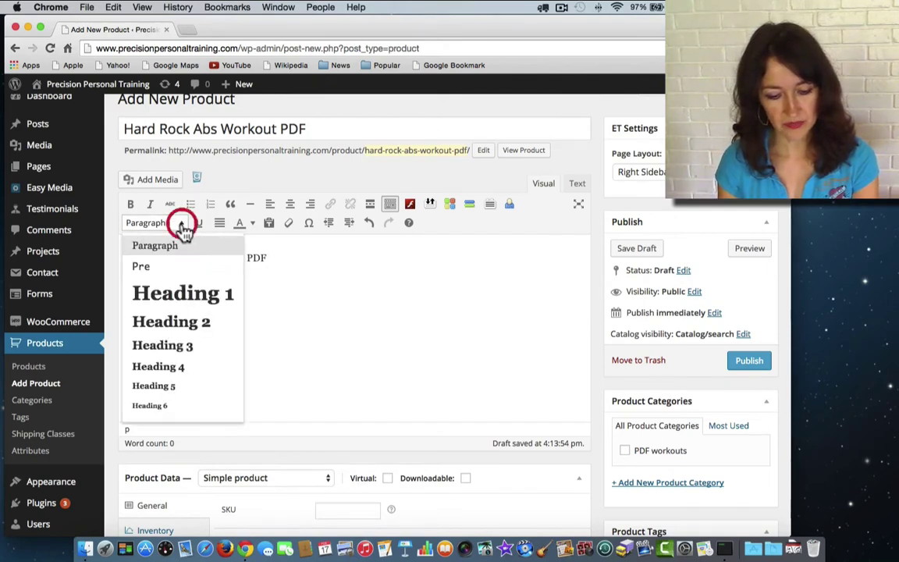
{"action": "left_click", "coordinate": [180, 292]}
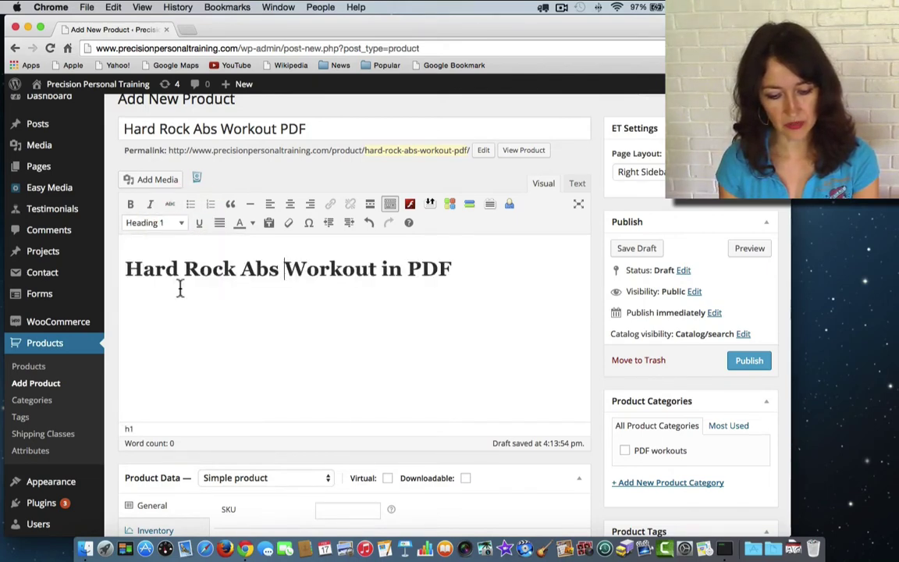
- Add the paragraph 'This an 8 week workout routine to get the best abs in your life.' below the heading
{"action": "left_click", "coordinate": [484, 271]}
{"action": "key", "text": "Return"}
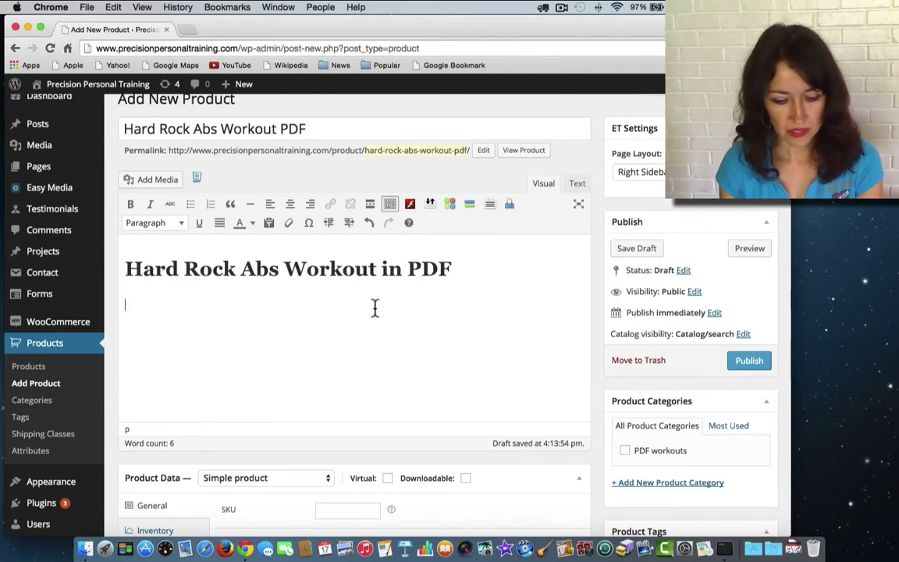
{"action": "type", "text": "This a "}
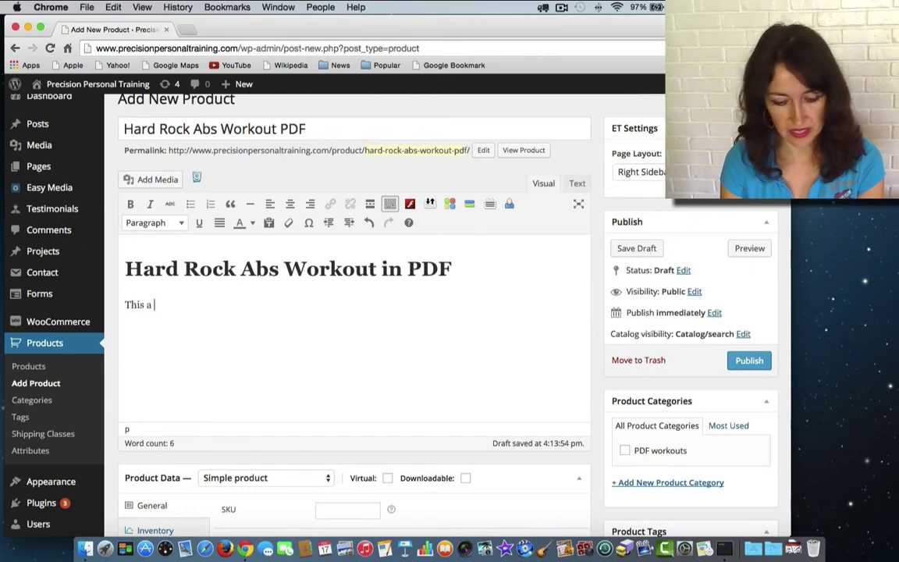
{"action": "type", "text": "n 8 week "}
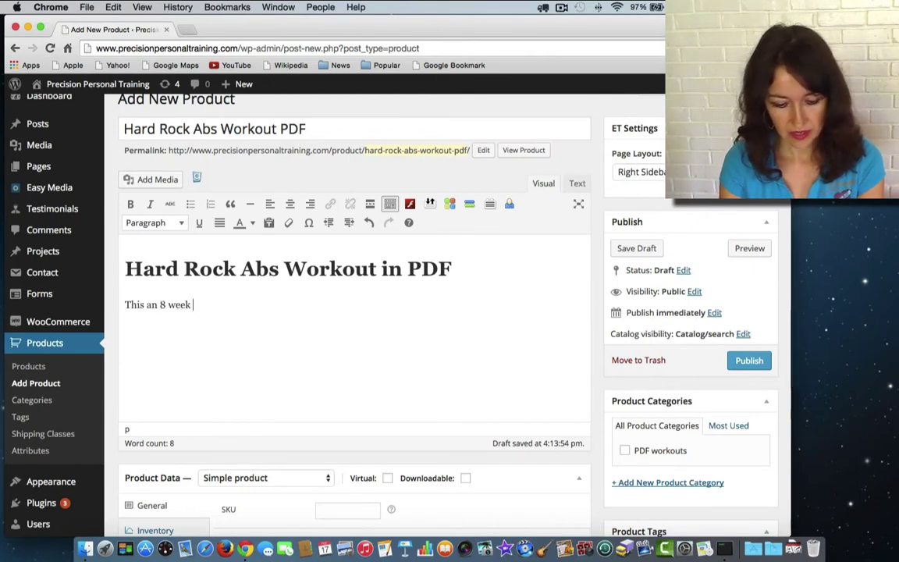
{"action": "type", "text": "workout "}
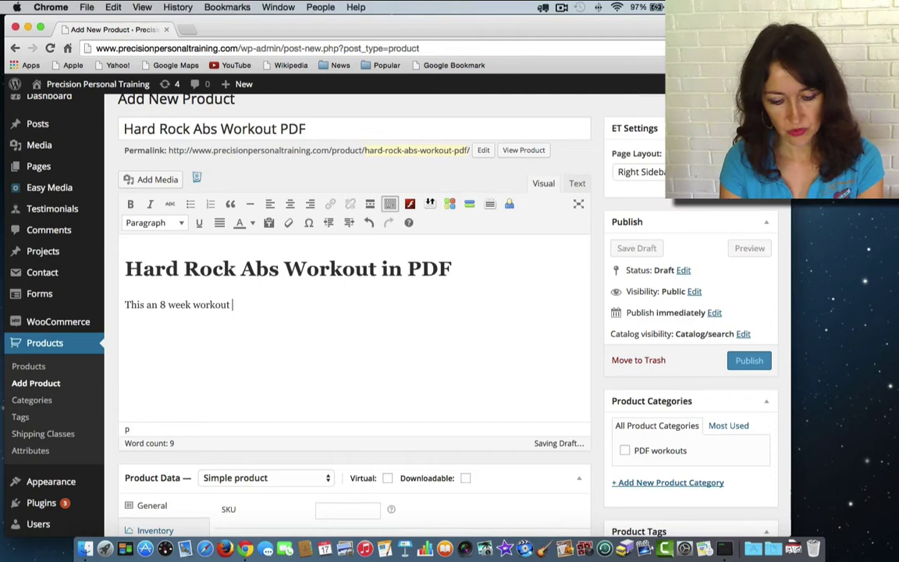
{"action": "type", "text": "routine to ge"}
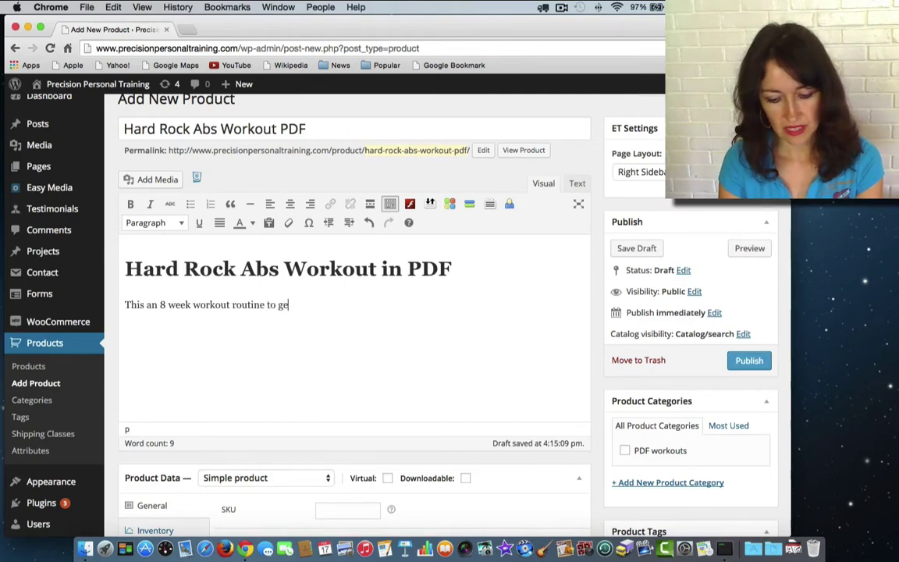
{"action": "type", "text": "t the best"}
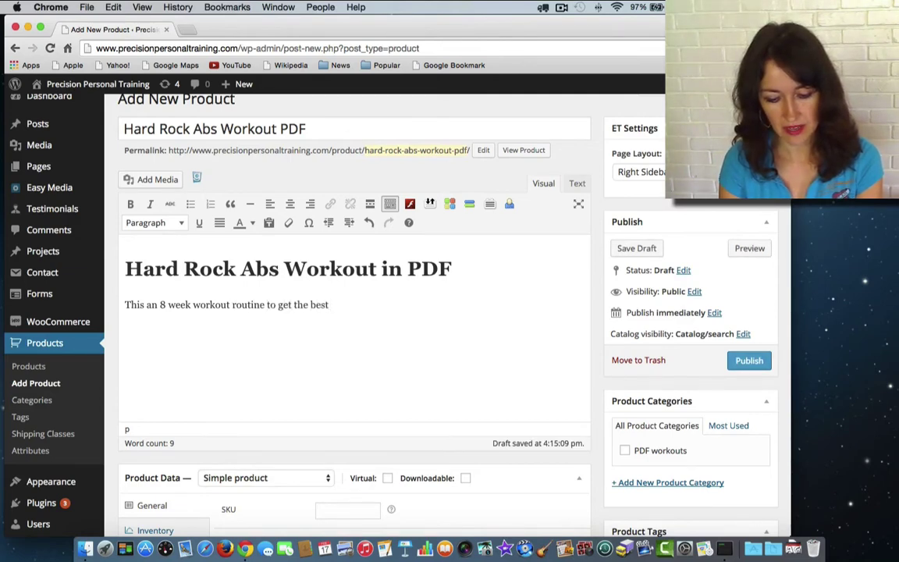
{"action": "type", "text": " abs in your life."}
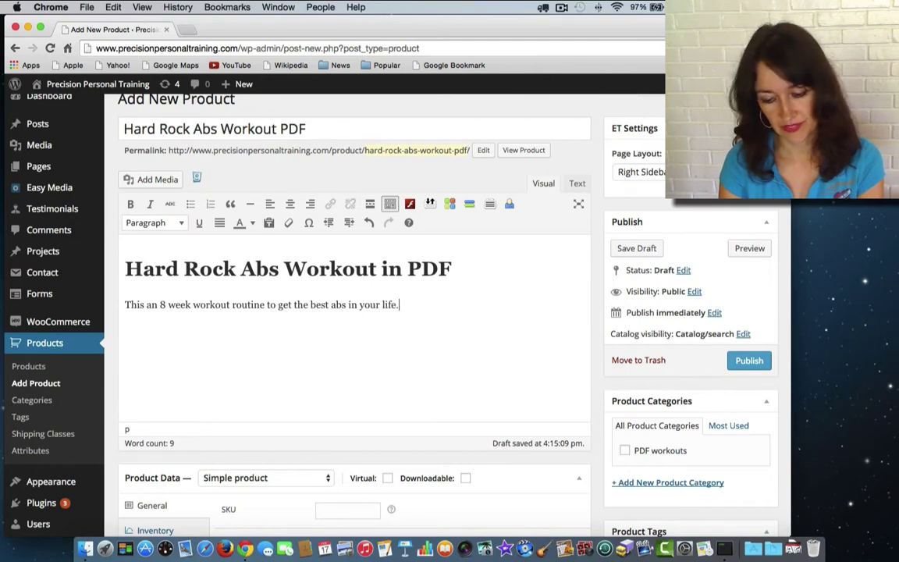
{"action": "key", "text": "Return"}
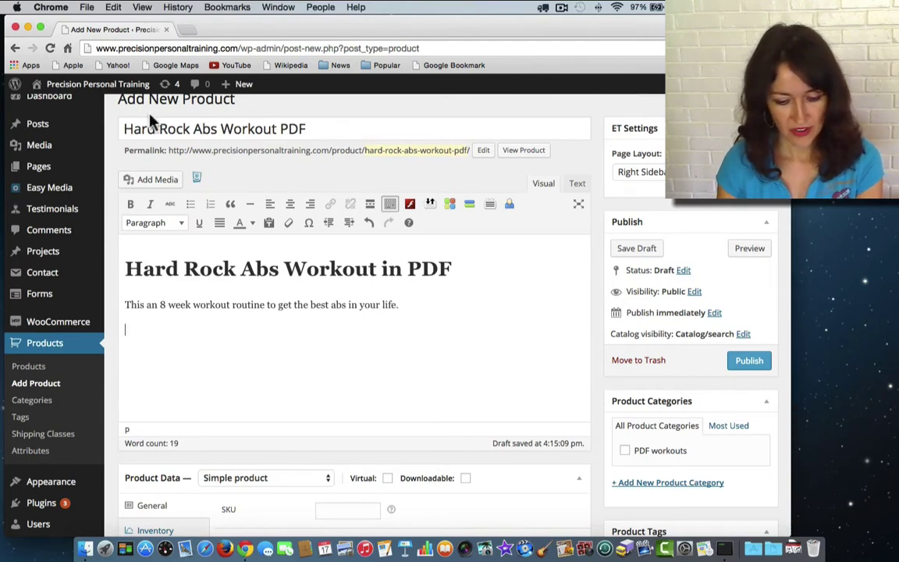
- Add a bulleted list of Quick, Easy and Real results, then end the list
{"action": "left_click", "coordinate": [191, 204]}
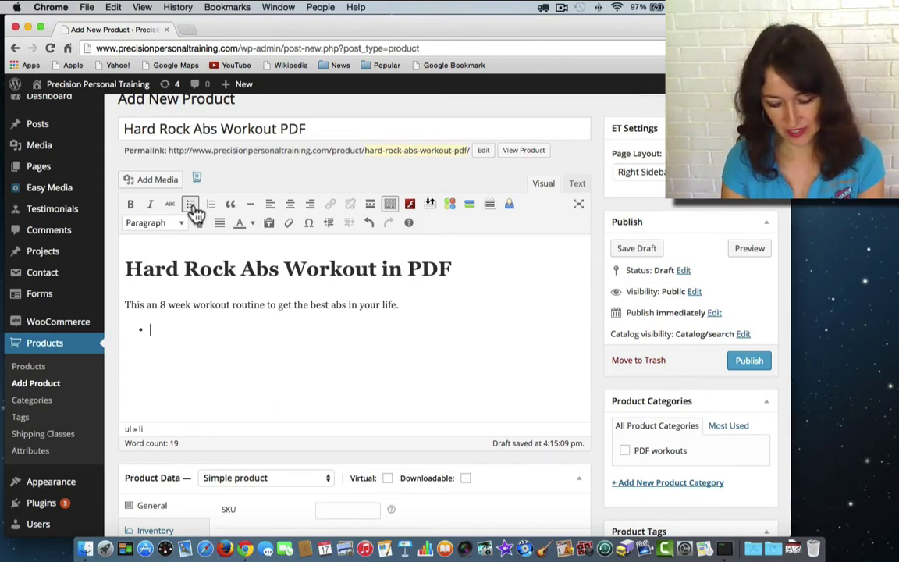
{"action": "type", "text": "Quick"}
{"action": "key", "text": "Return"}
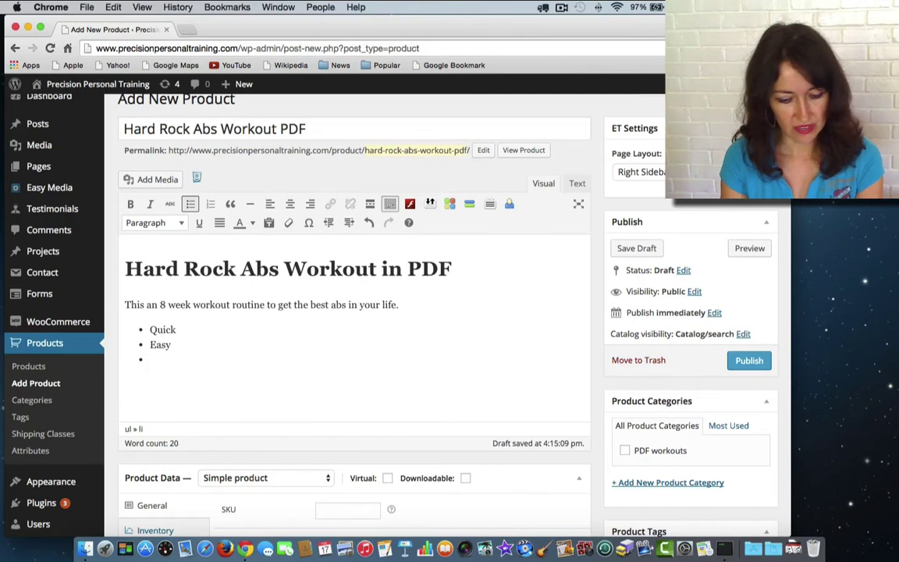
{"action": "type", "text": "F"}
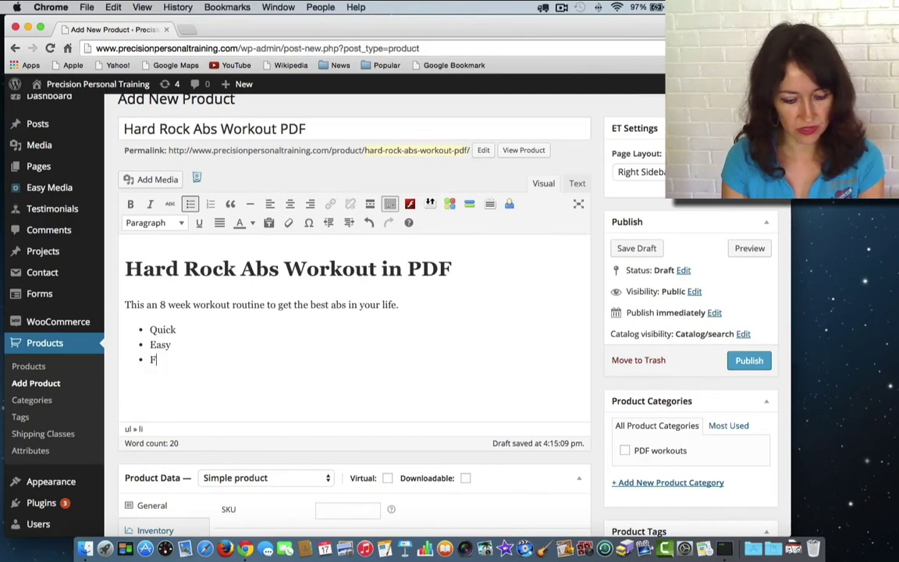
{"action": "type", "text": "asReal results"}
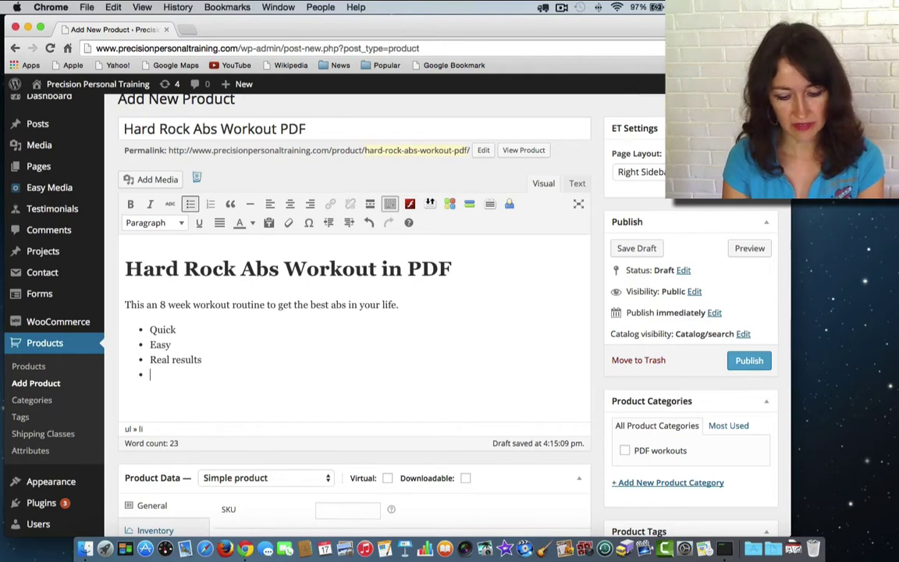
{"action": "key", "text": "Return"}
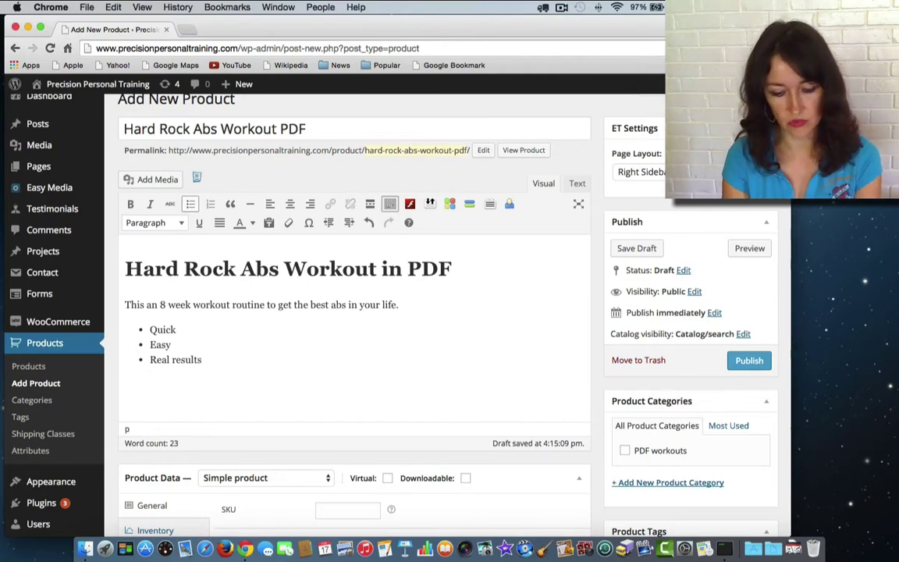
- Add a closing line about the hard rocks abs workout PDF and append 'with keyword' to the Quick bullet
{"action": "type", "text": "Wrap th"}
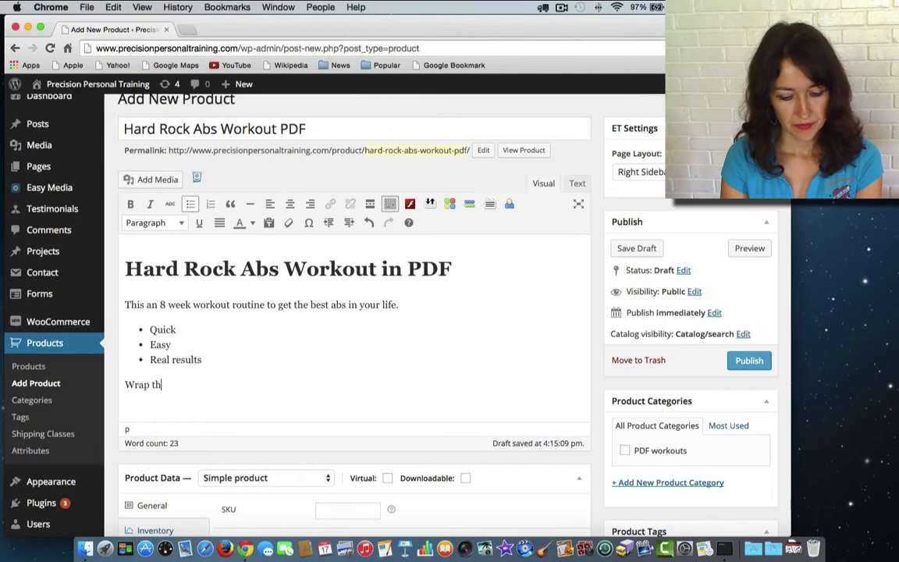
{"action": "type", "text": "e description "}
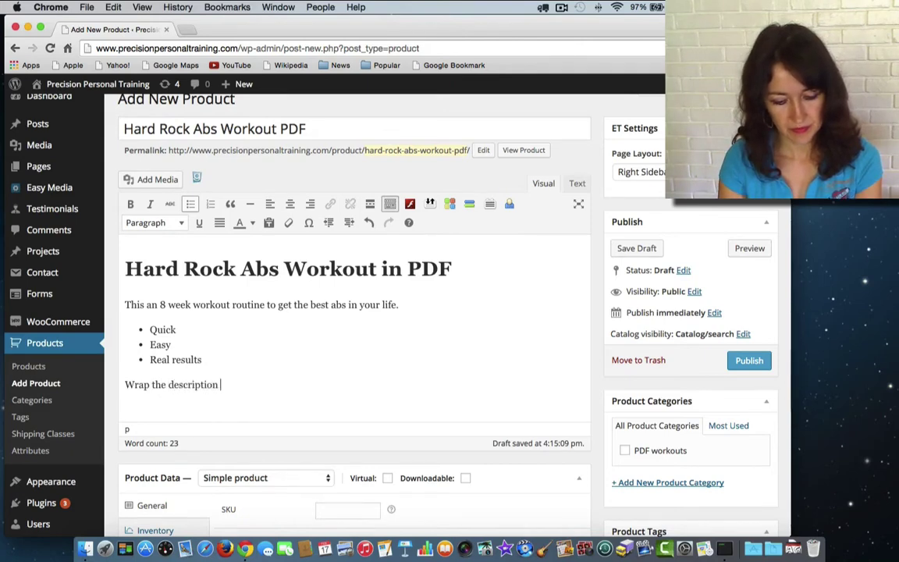
{"action": "type", "text": "uo for yo"}
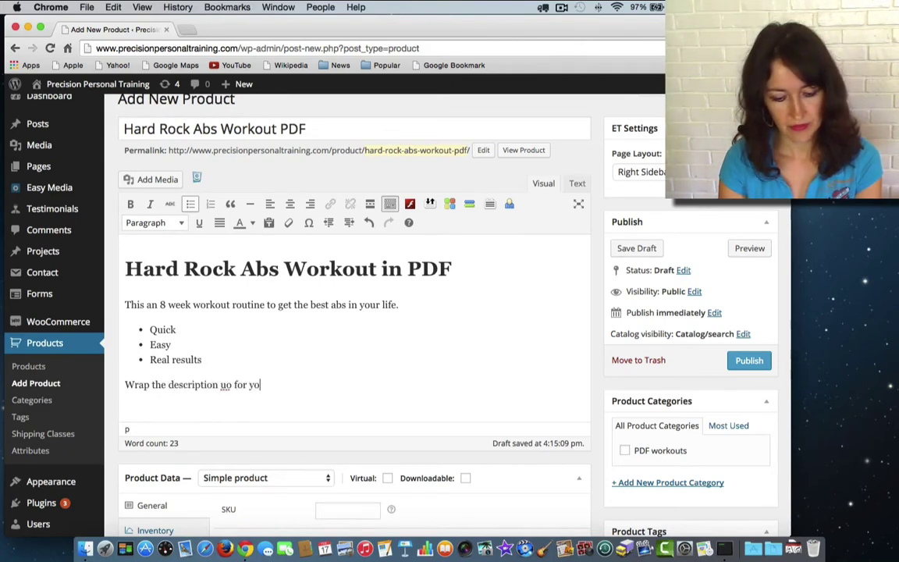
{"action": "type", "text": "ur hard rocks"}
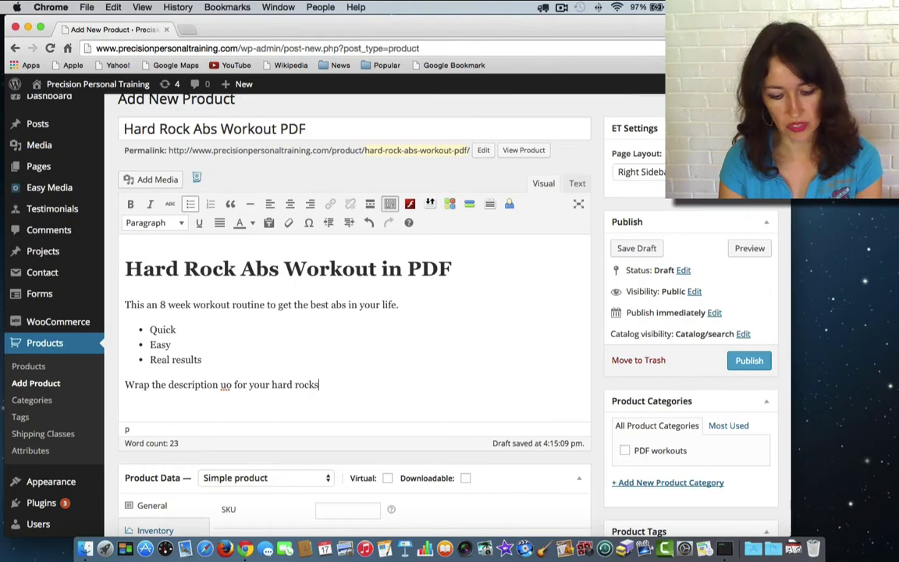
{"action": "type", "text": " abs workout in PDF"}
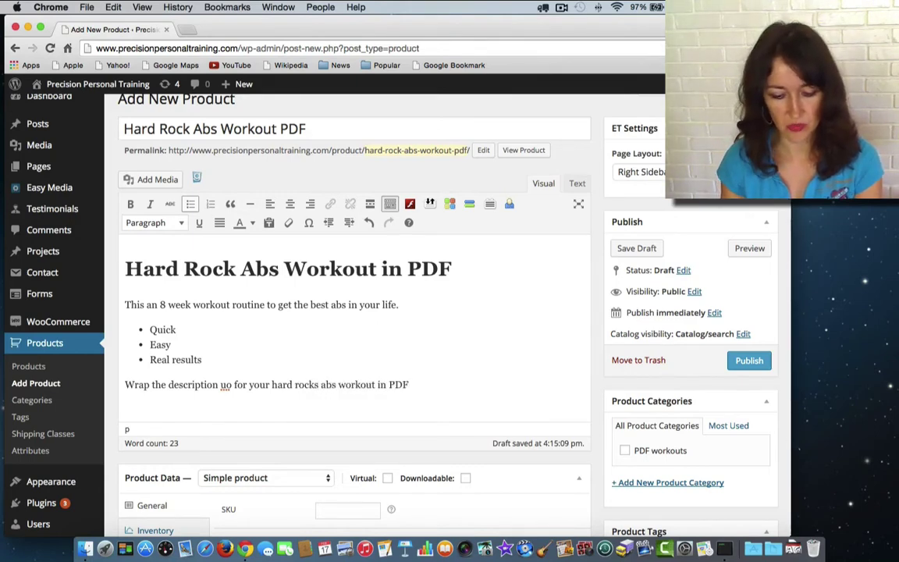
{"action": "left_click", "coordinate": [184, 332]}
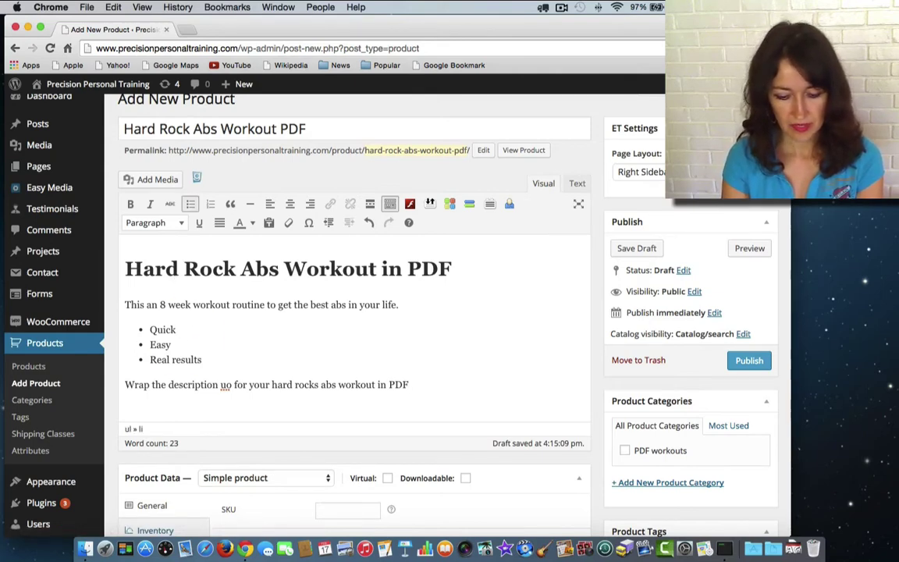
{"action": "type", "text": "with keyword"}
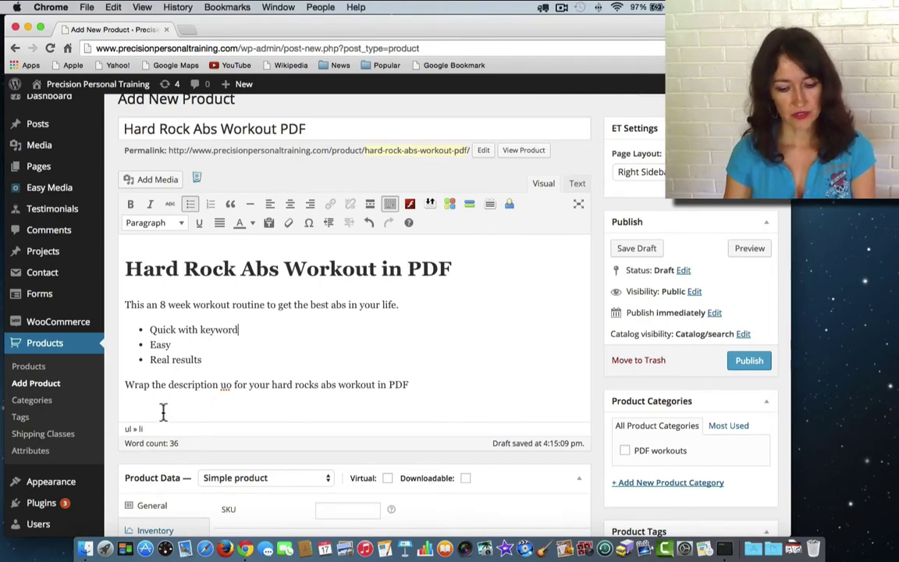
{"action": "scroll", "coordinate": [274, 409], "scroll_direction": "down", "scroll_amount": 3}
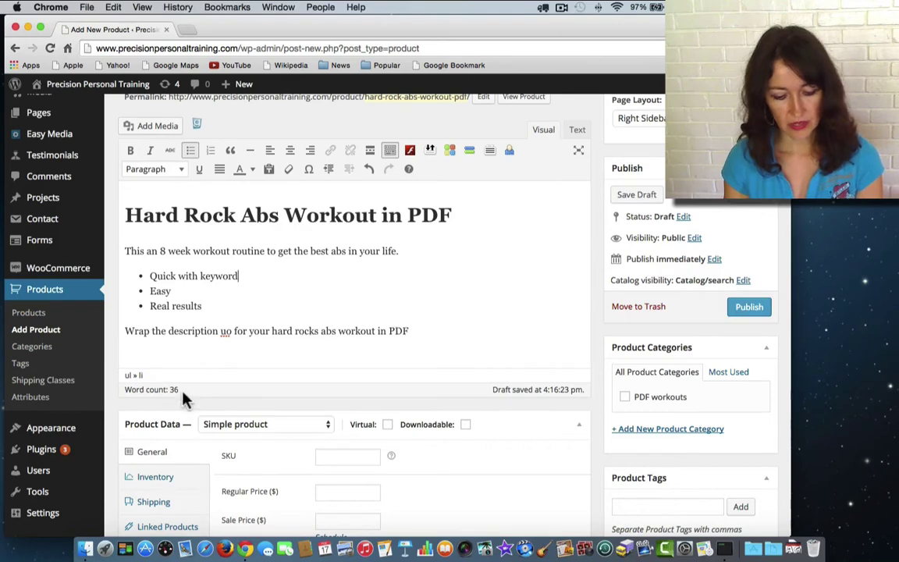
{"action": "scroll", "coordinate": [185, 399], "scroll_direction": "down", "scroll_amount": 3}
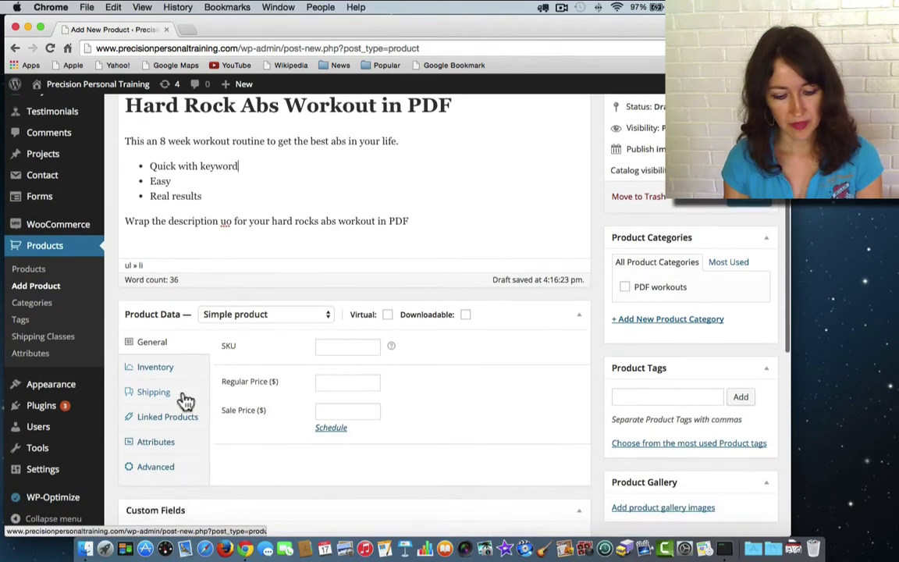
{"action": "scroll", "coordinate": [180, 281], "scroll_direction": "down", "scroll_amount": 4}
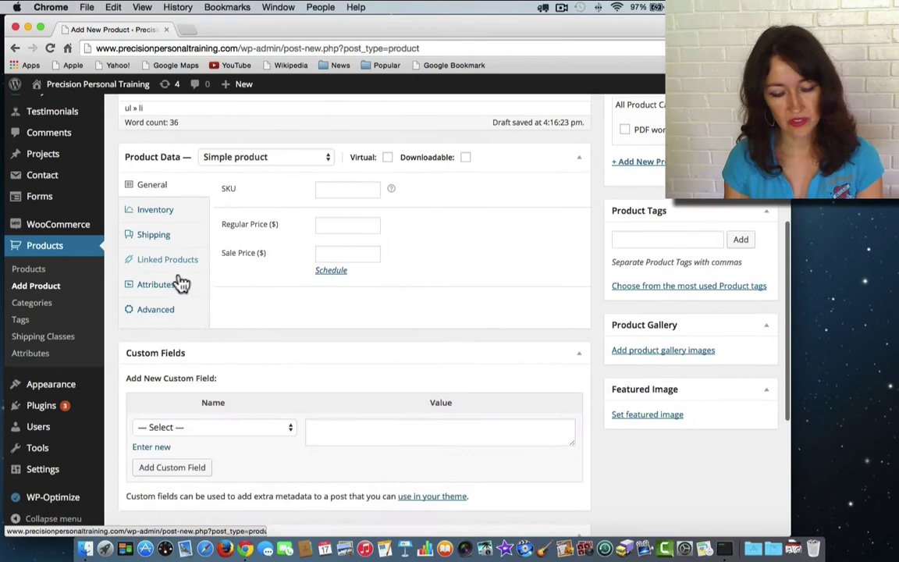
{"action": "scroll", "coordinate": [181, 283], "scroll_direction": "down", "scroll_amount": 1}
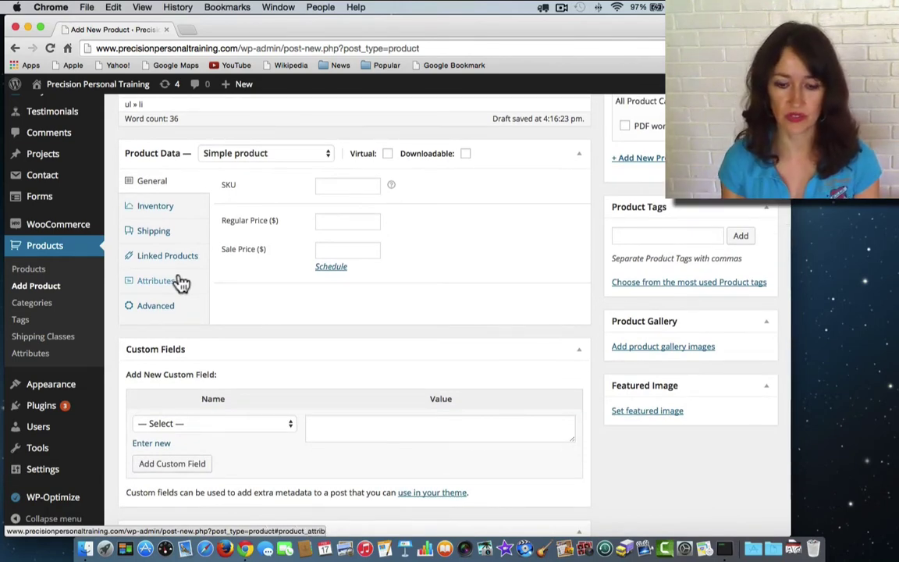
{"action": "scroll", "coordinate": [181, 283], "scroll_direction": "down", "scroll_amount": 1}
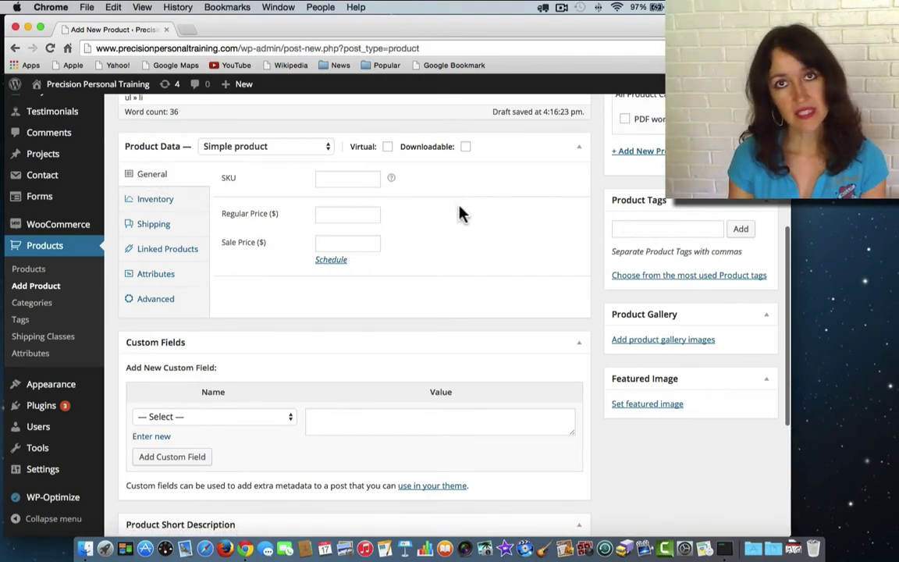
- Mark the product as Virtual and Downloadable in Product Data
{"action": "left_click", "coordinate": [386, 148]}
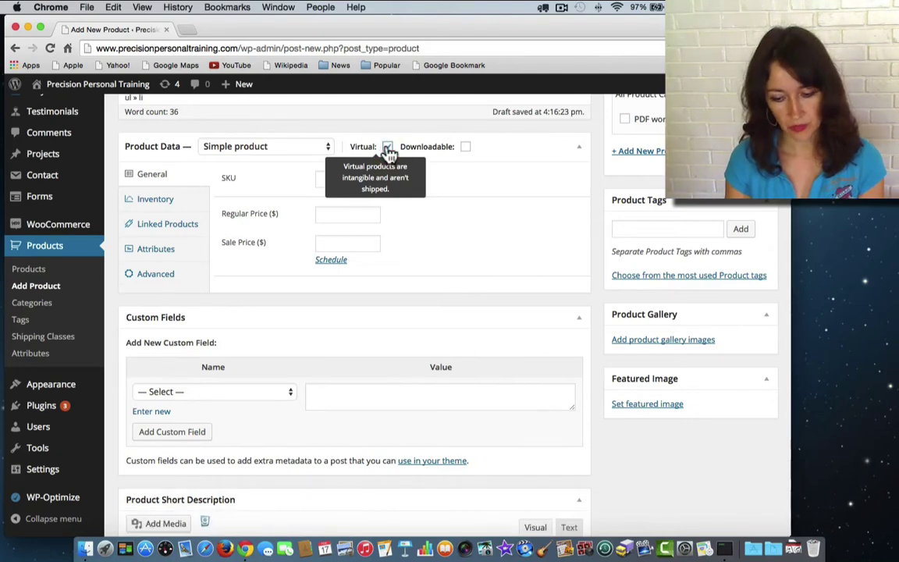
{"action": "left_click", "coordinate": [465, 148]}
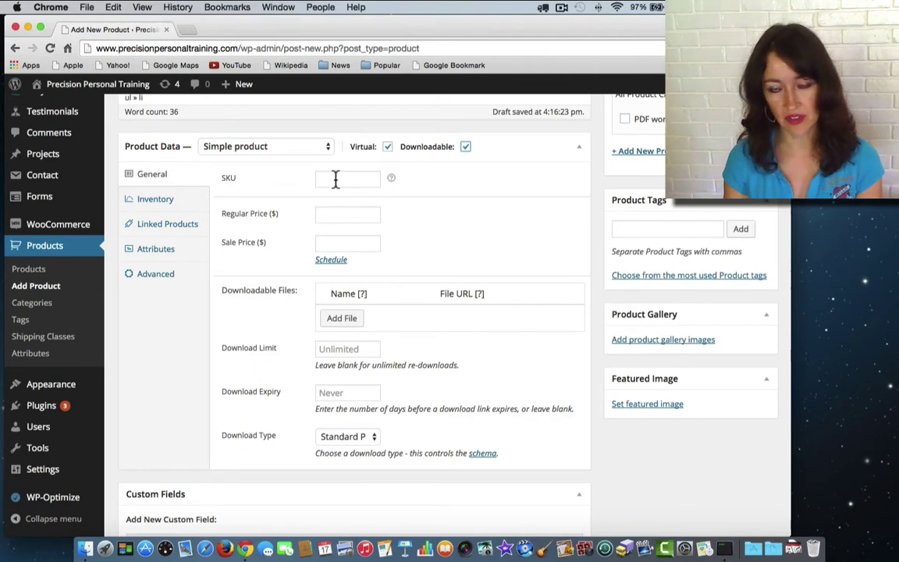
{"action": "scroll", "coordinate": [337, 201], "scroll_direction": "down", "scroll_amount": 1}
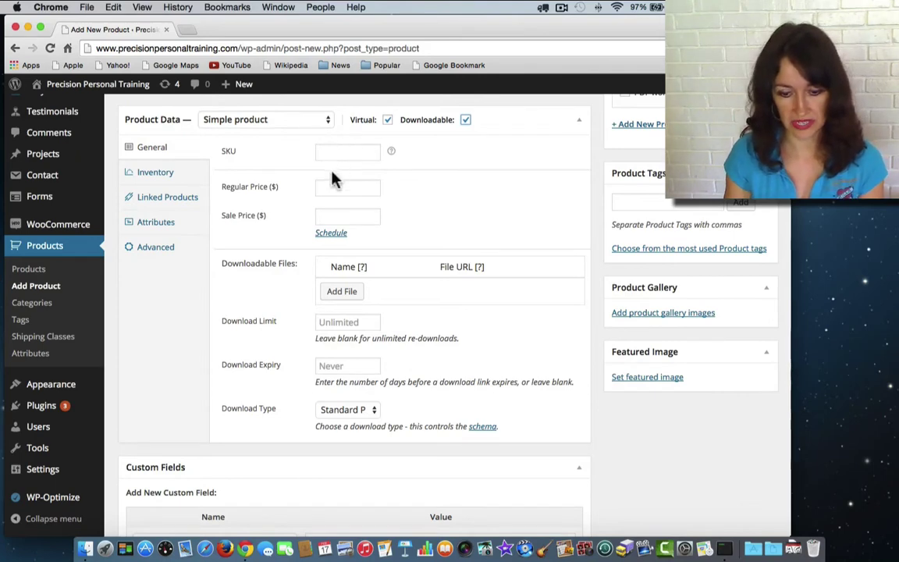
- Set regular price 19.99 and sale price 9.99, scheduled from 21 to 28 February 2015
{"action": "left_click", "coordinate": [336, 189]}
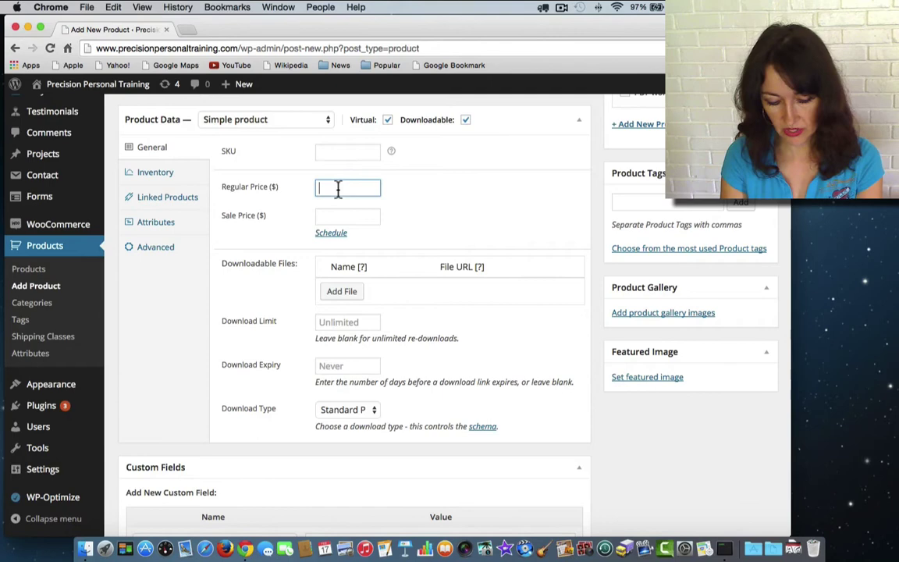
{"action": "type", "text": "19.99"}
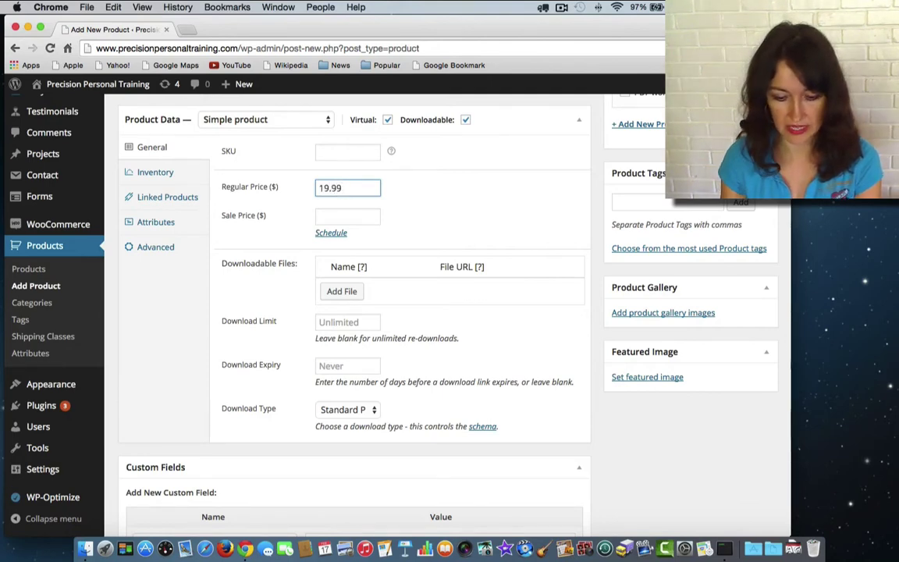
{"action": "left_click", "coordinate": [330, 216]}
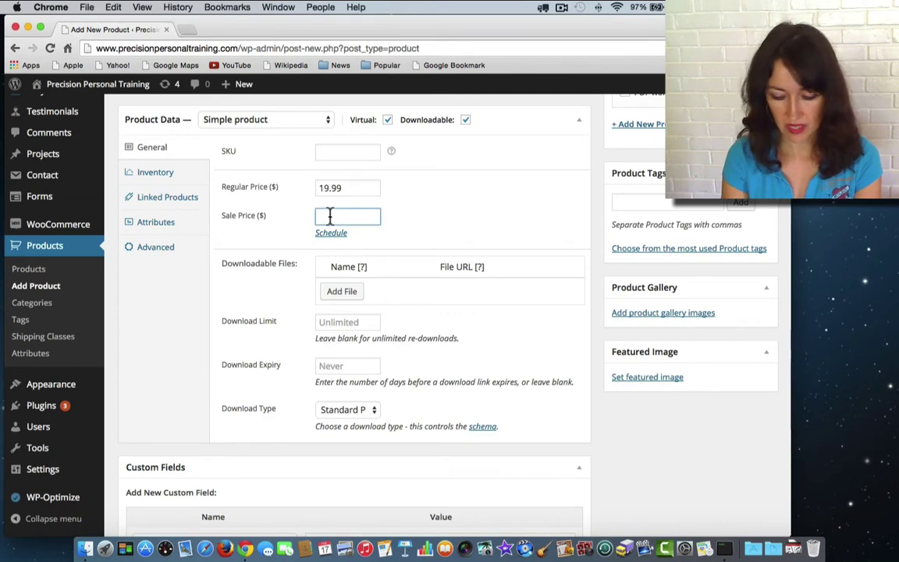
{"action": "type", "text": "9.99"}
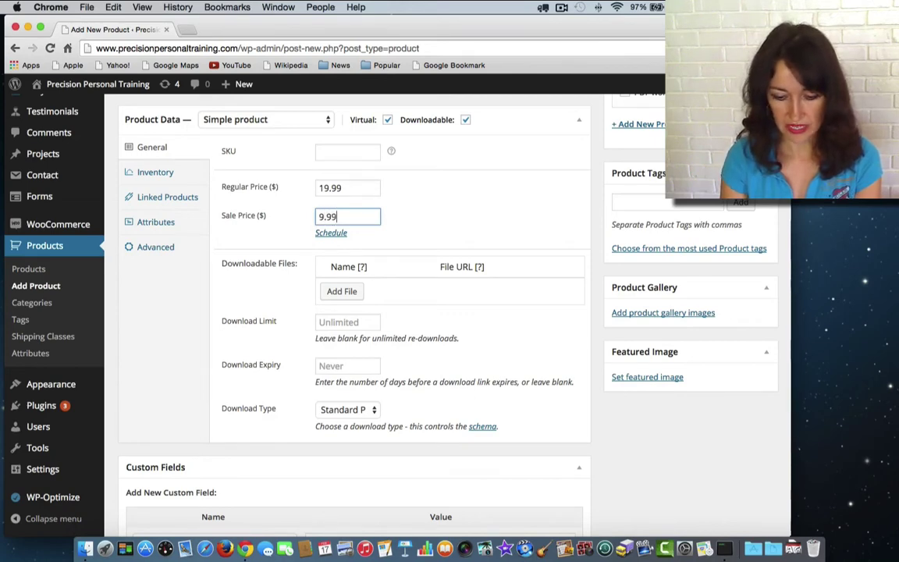
{"action": "left_click", "coordinate": [331, 233]}
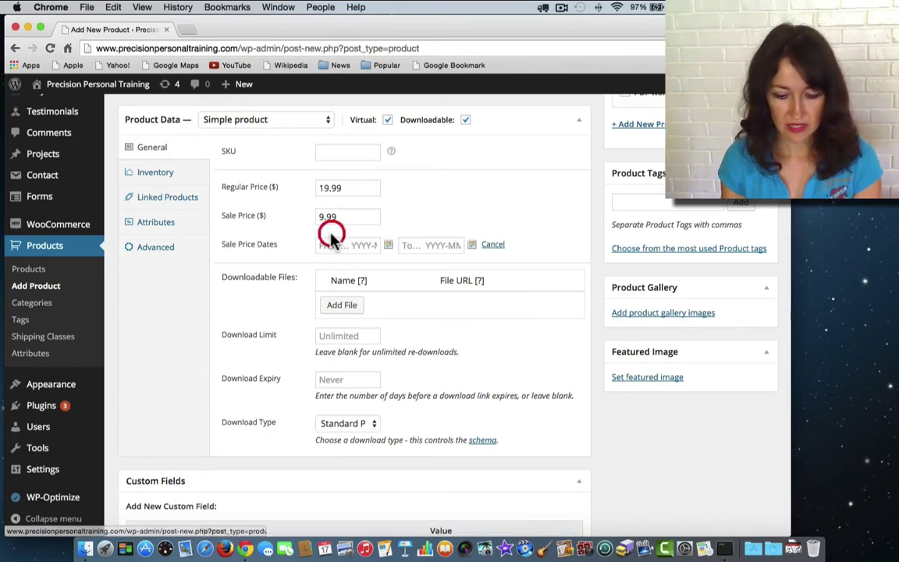
{"action": "left_click", "coordinate": [390, 247]}
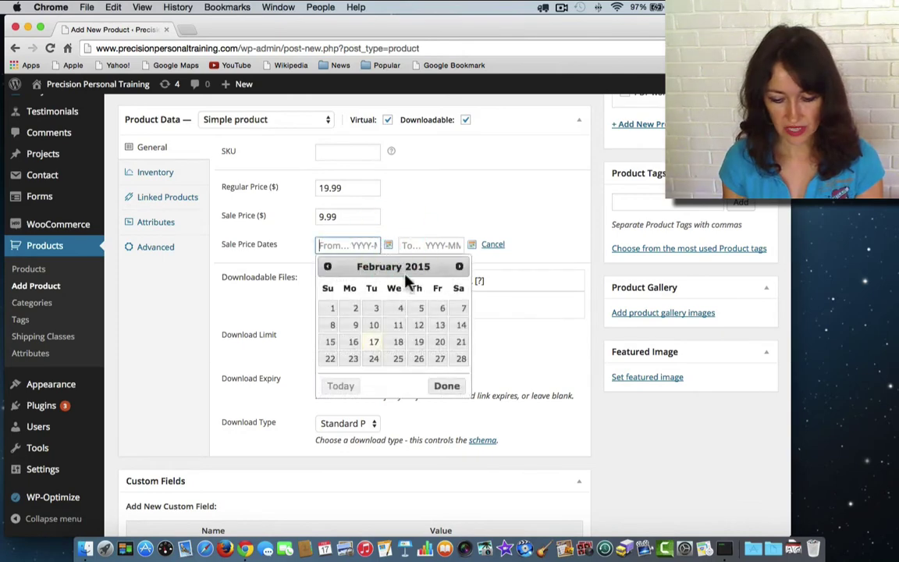
{"action": "left_click", "coordinate": [459, 348]}
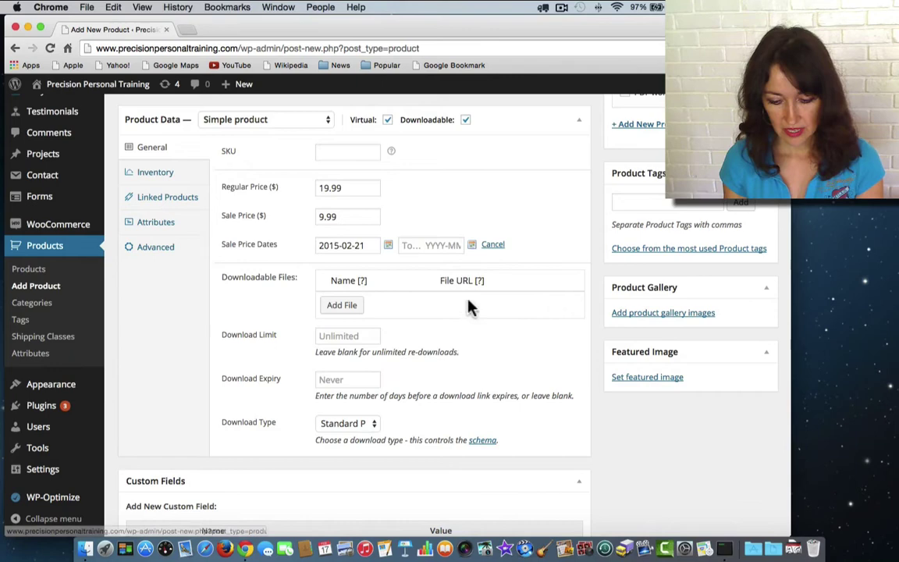
{"action": "left_click", "coordinate": [473, 245]}
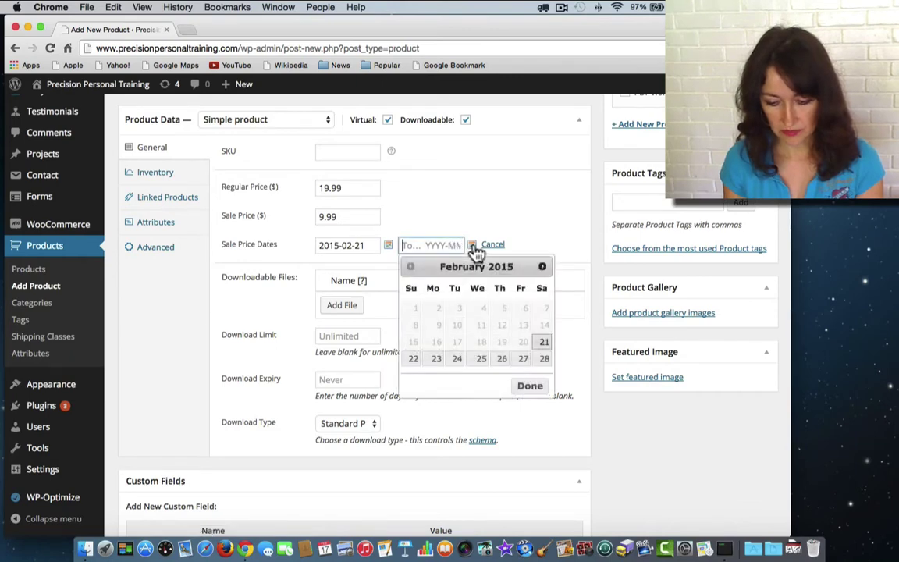
{"action": "left_click", "coordinate": [543, 359]}
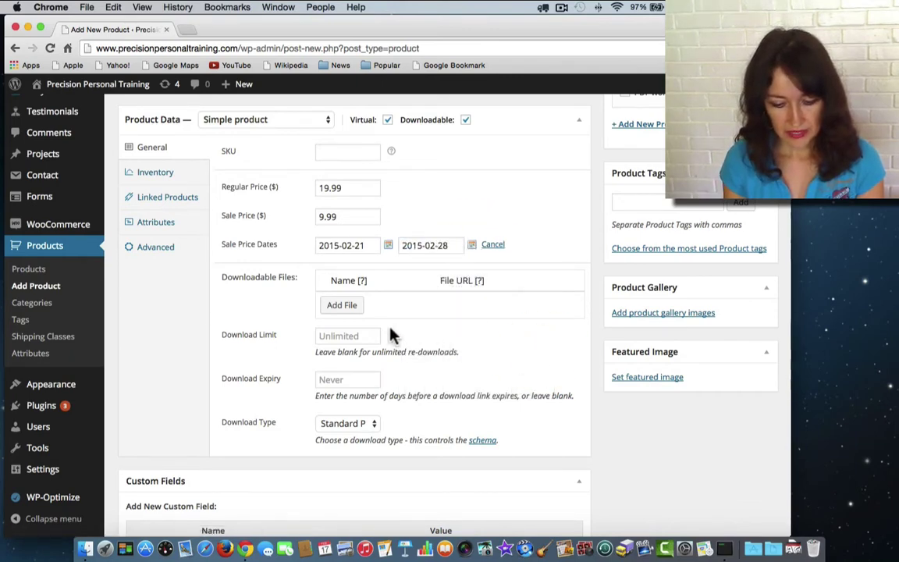
- Add a downloadable file row named 'Hard Rock Abs PDF' and bring up the Choose file media library
{"action": "scroll", "coordinate": [391, 334], "scroll_direction": "down", "scroll_amount": 2}
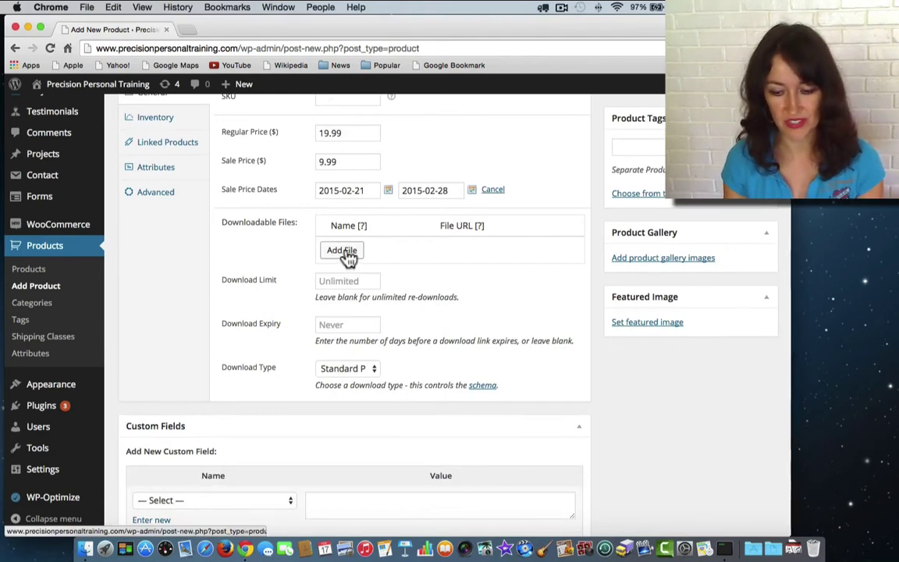
{"action": "left_click", "coordinate": [344, 251]}
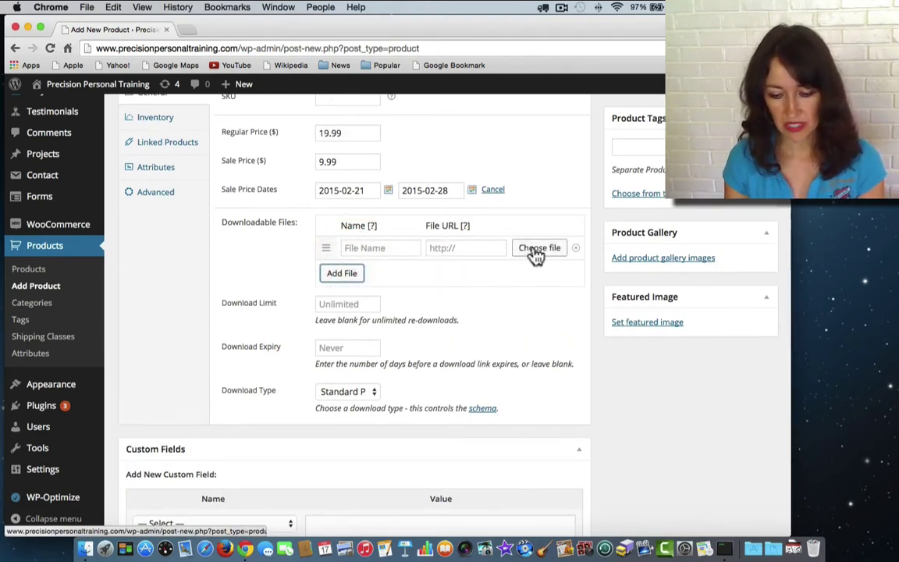
{"action": "left_click", "coordinate": [396, 248]}
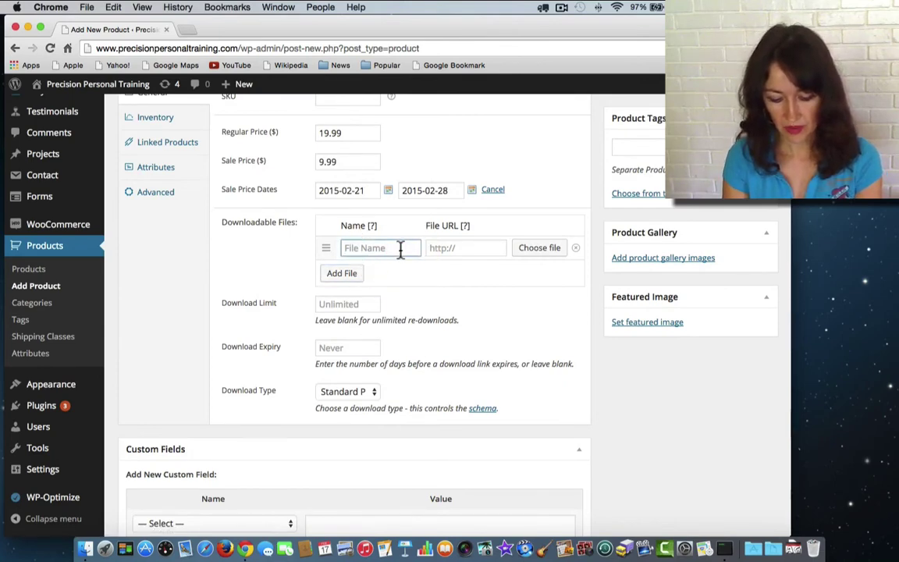
{"action": "type", "text": "Hard Rock "}
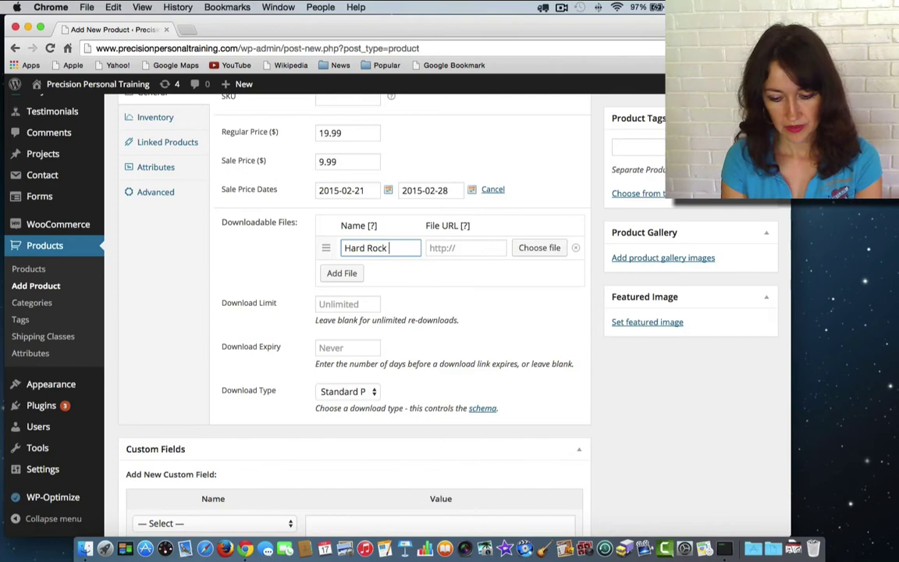
{"action": "type", "text": "Abs PDF"}
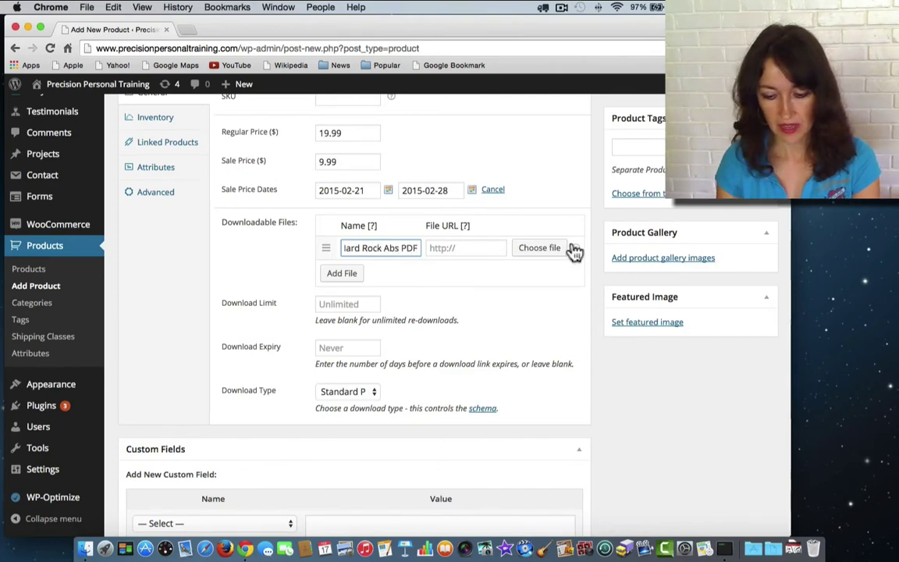
{"action": "left_click", "coordinate": [539, 248]}
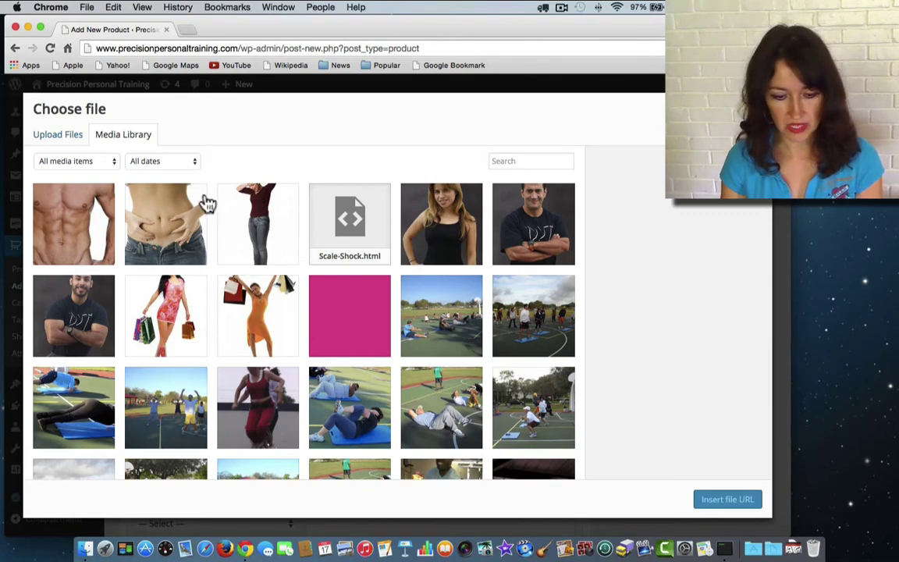
- Switch to Upload Files in the media dialog, then close it without choosing a file
{"action": "left_click", "coordinate": [61, 144]}
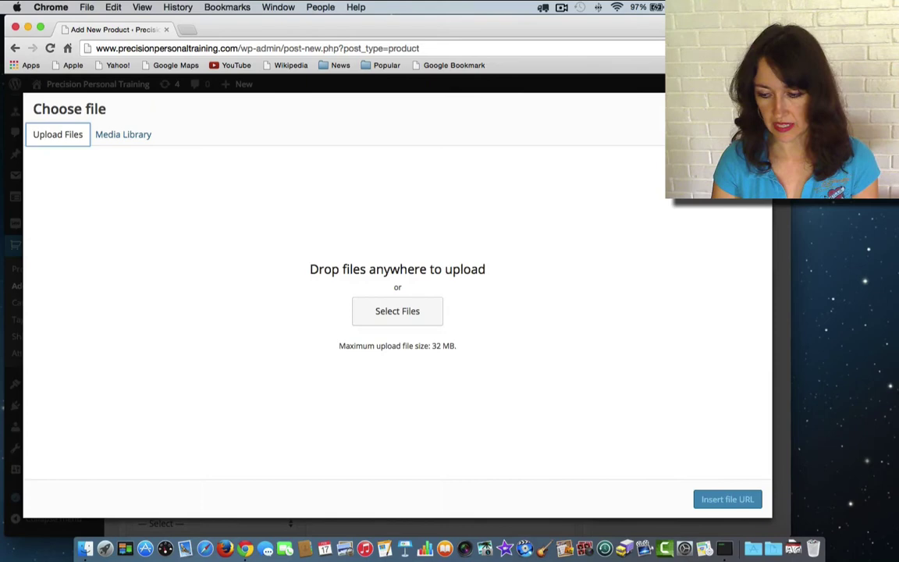
{"action": "key", "text": "Escape"}
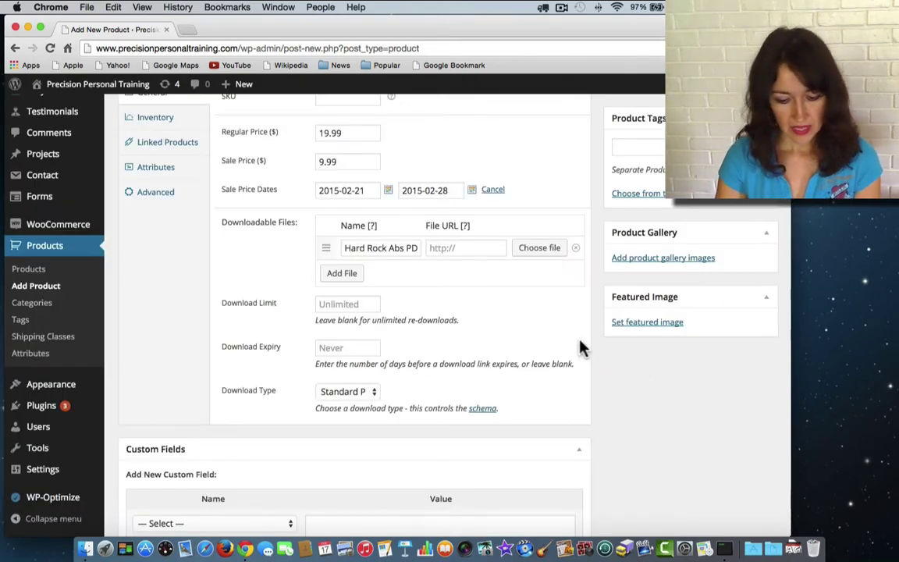
{"action": "scroll", "coordinate": [580, 348], "scroll_direction": "down", "scroll_amount": 3}
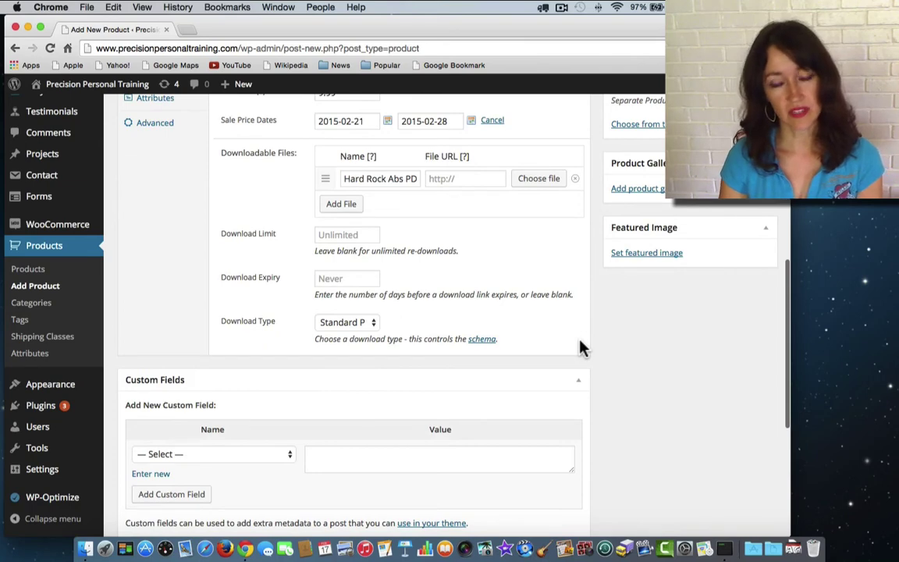
{"action": "scroll", "coordinate": [580, 348], "scroll_direction": "down", "scroll_amount": 3}
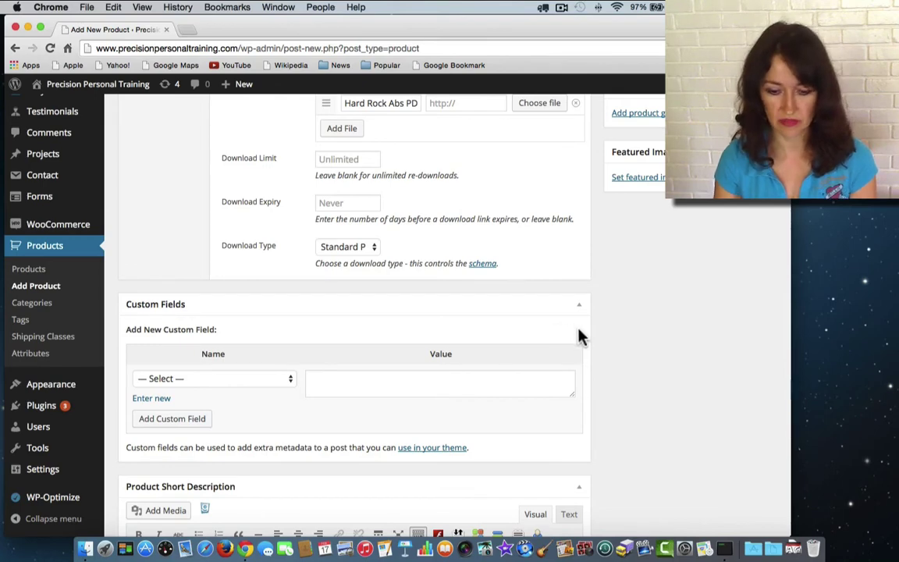
{"action": "scroll", "coordinate": [579, 335], "scroll_direction": "down", "scroll_amount": 2}
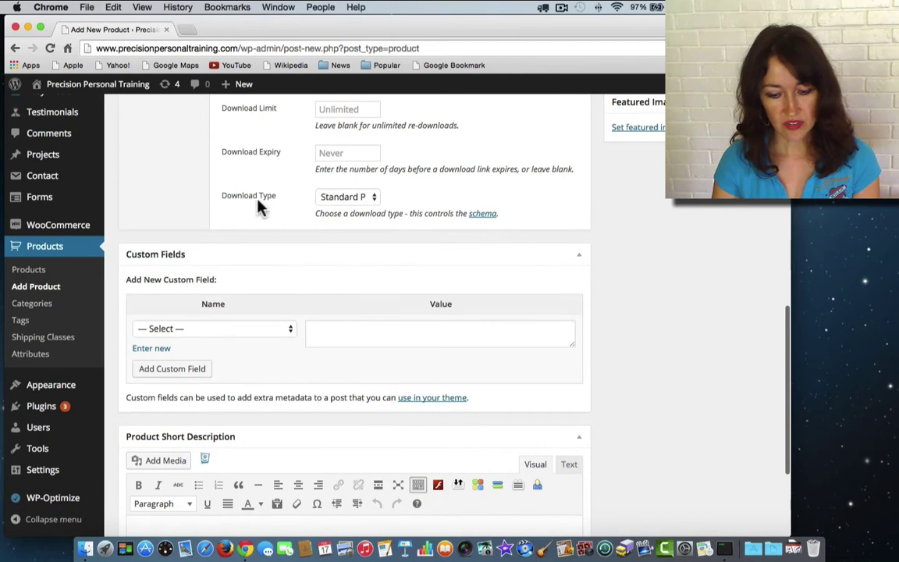
{"action": "left_click", "coordinate": [374, 198]}
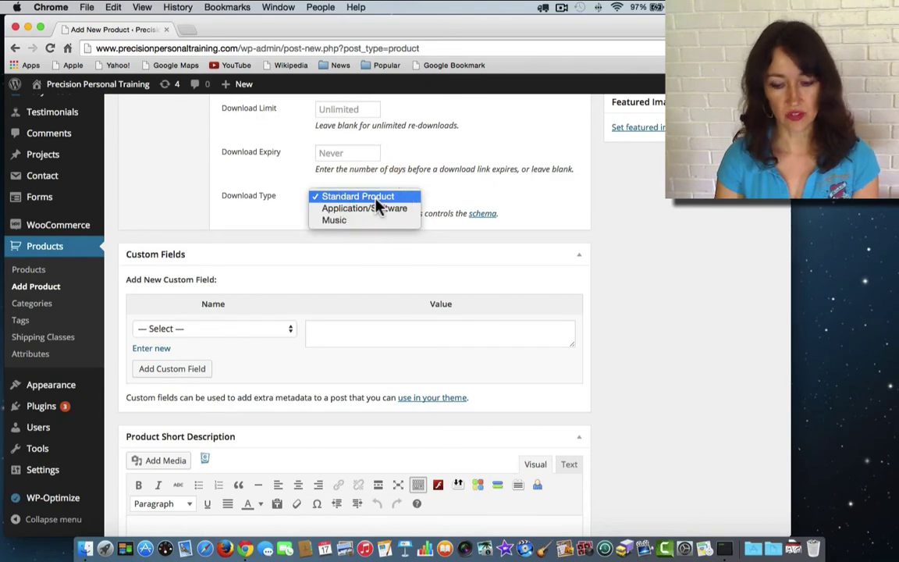
{"action": "left_click", "coordinate": [381, 200]}
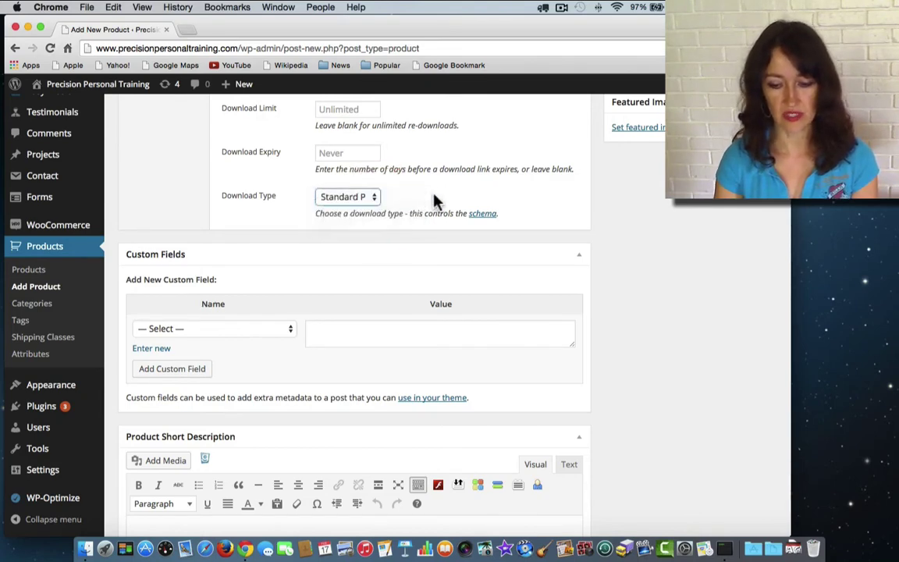
{"action": "left_click", "coordinate": [435, 195]}
{"action": "scroll", "coordinate": [435, 195], "scroll_direction": "up", "scroll_amount": 2}
{"action": "scroll", "coordinate": [436, 200], "scroll_direction": "up", "scroll_amount": 5}
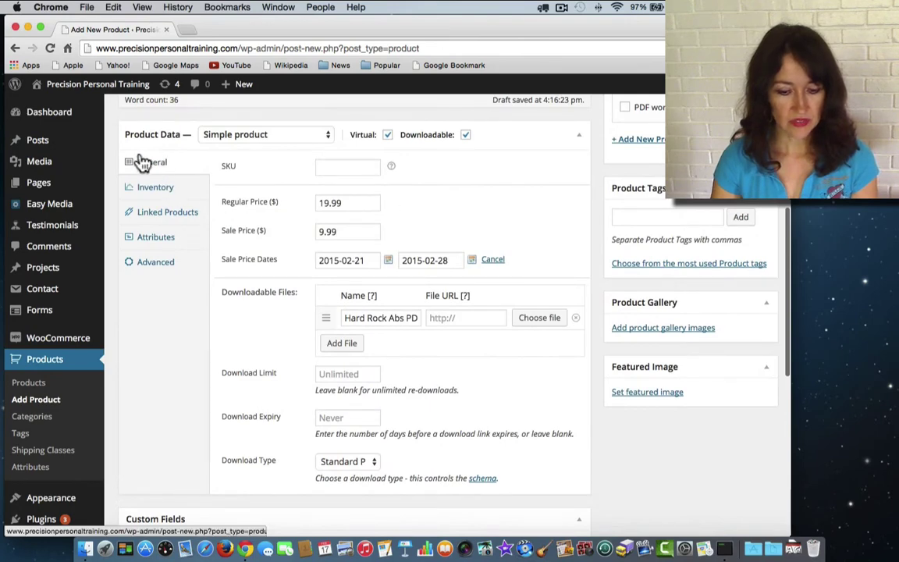
- Show the Linked Products settings, try an 'Abs' up-sell search, then leave Up-Sells empty
{"action": "left_click", "coordinate": [185, 218]}
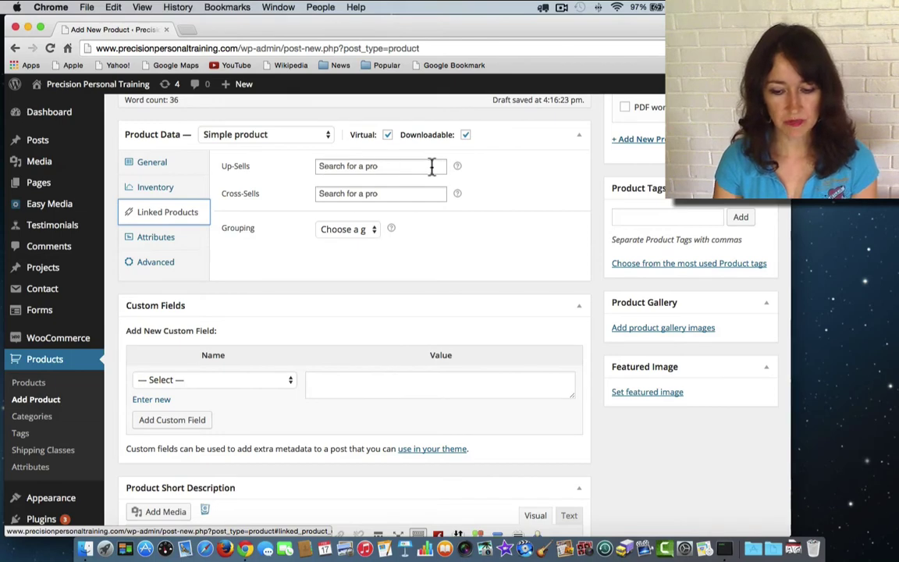
{"action": "left_click", "coordinate": [387, 168]}
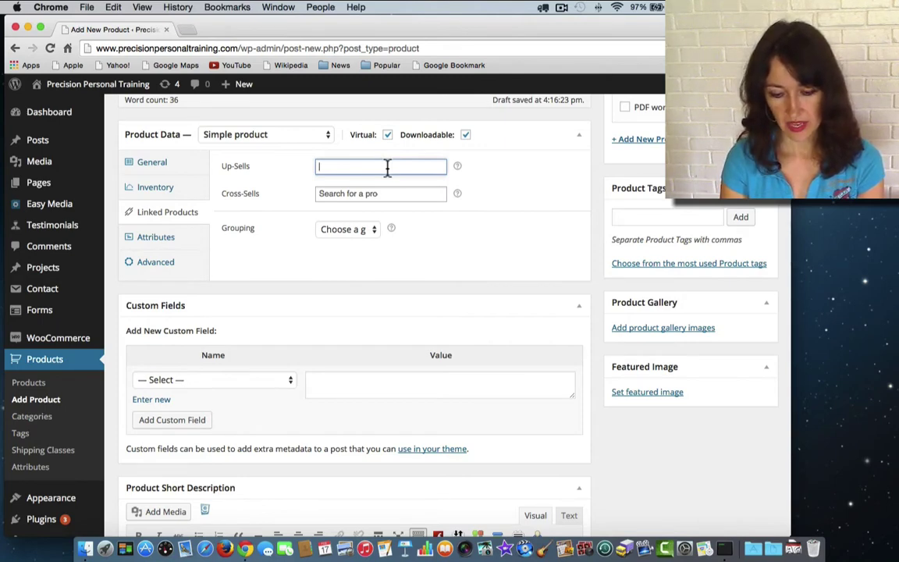
{"action": "type", "text": "Abs"}
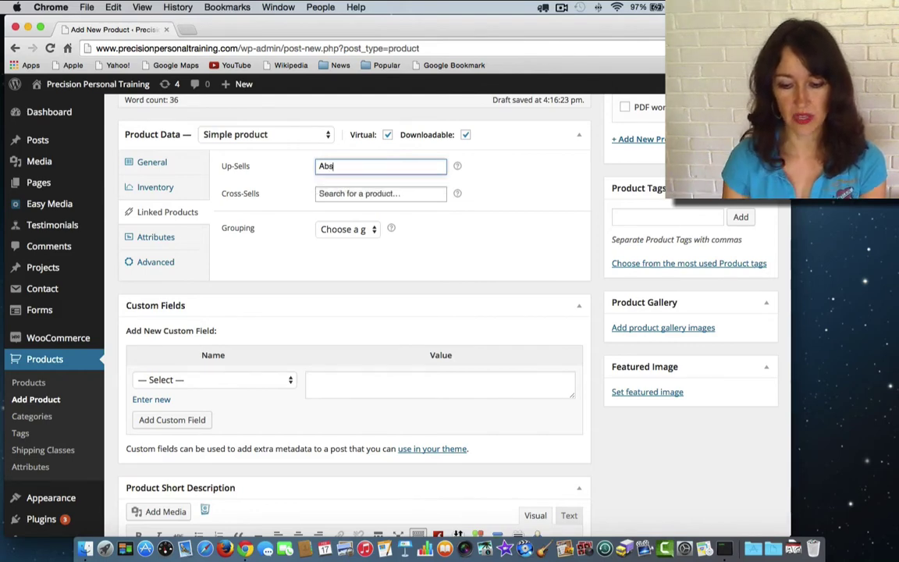
{"action": "key", "text": "BackSpace"}
{"action": "key", "text": "BackSpace"}
{"action": "key", "text": "BackSpace"}
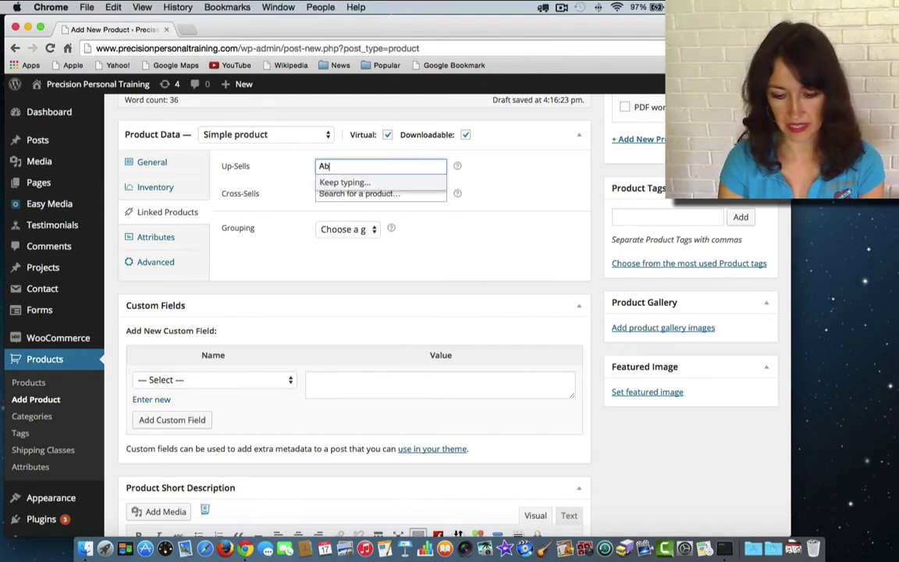
{"action": "left_click", "coordinate": [521, 185]}
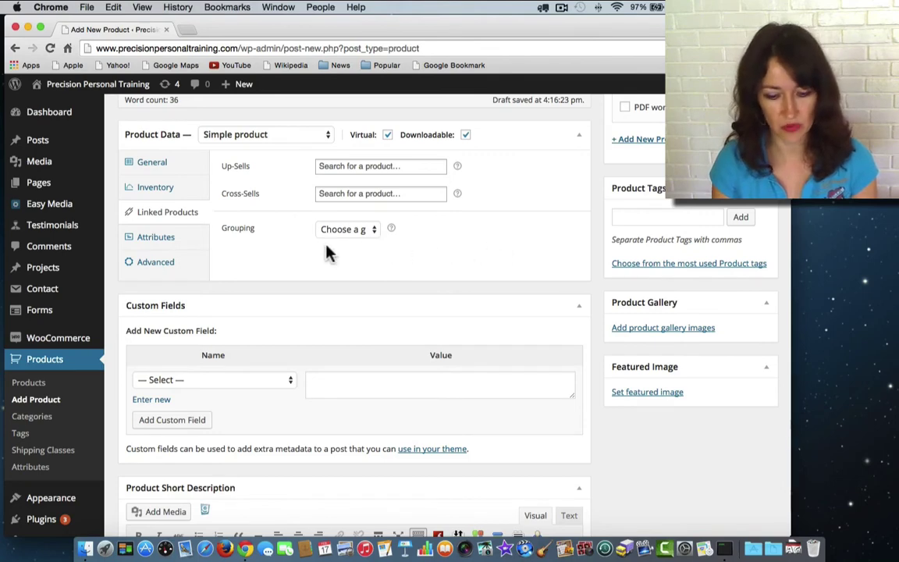
- Show the Attributes section of Product Data, with no attributes added
{"action": "left_click", "coordinate": [160, 239]}
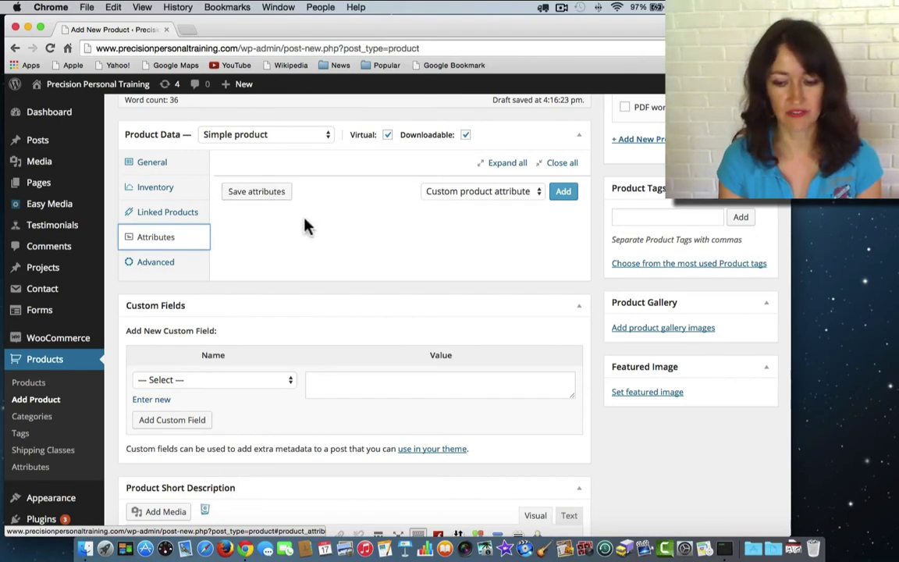
- In the Advanced product settings, turn on Enable reviews and leave menu order at 0
{"action": "left_click", "coordinate": [173, 263]}
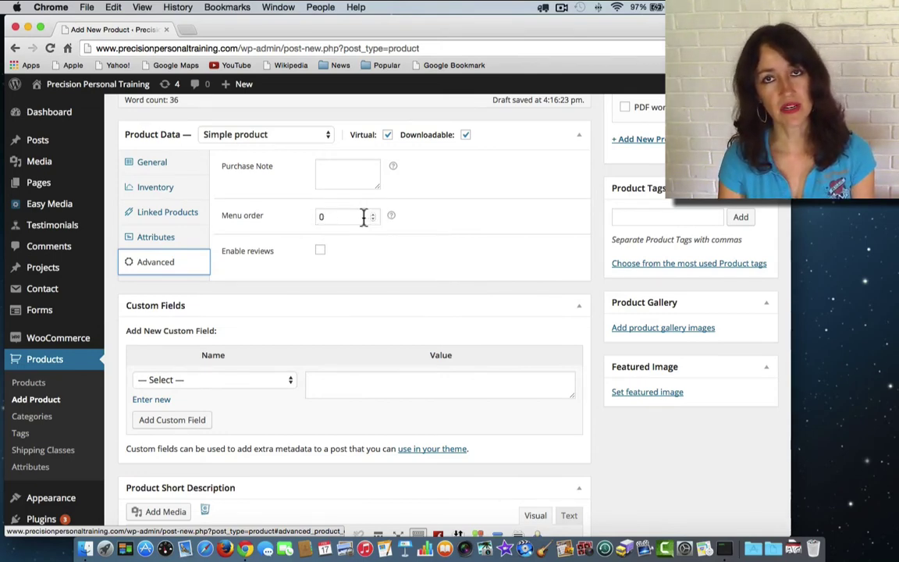
{"action": "left_click", "coordinate": [320, 250]}
{"action": "scroll", "coordinate": [369, 331], "scroll_direction": "down", "scroll_amount": 3}
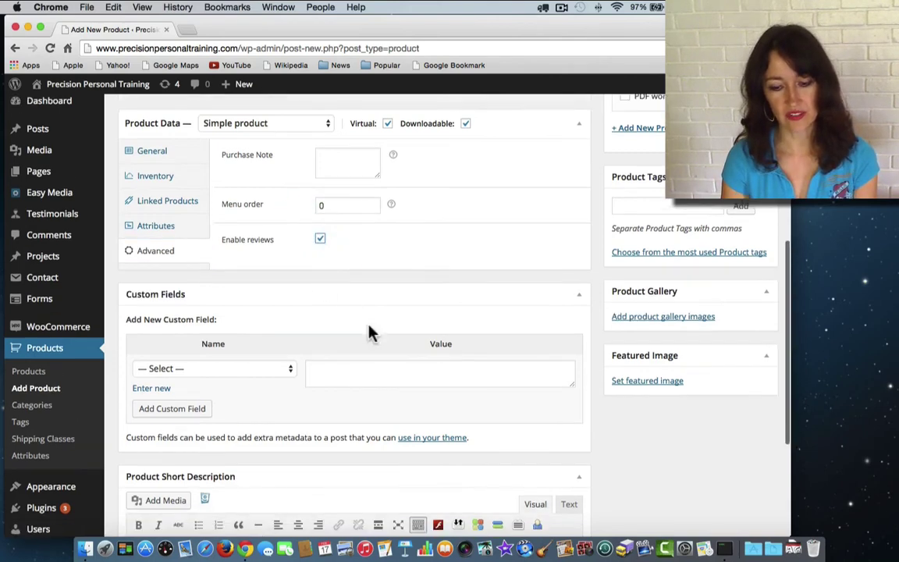
- Write 'Hard Rock Abs for real achievers!' as the product short description
{"action": "scroll", "coordinate": [369, 327], "scroll_direction": "down", "scroll_amount": 6}
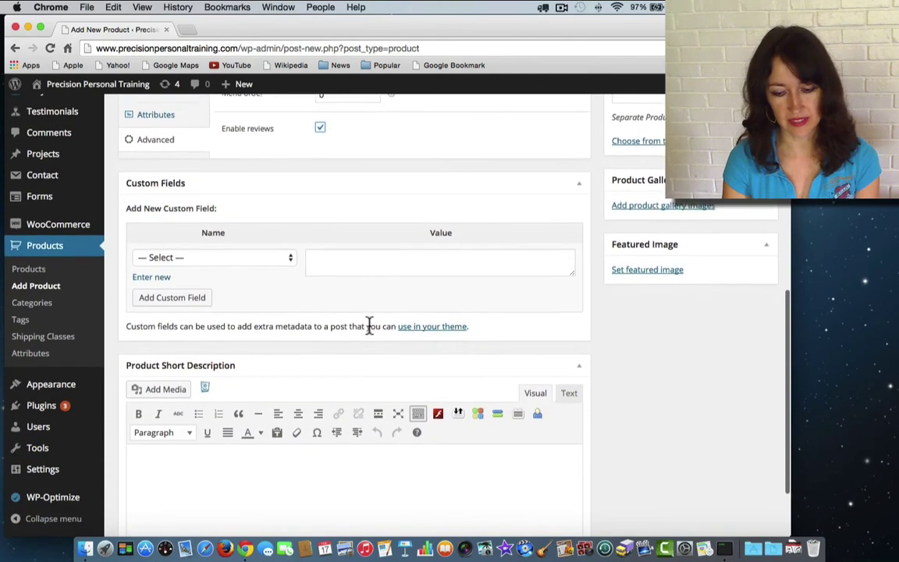
{"action": "scroll", "coordinate": [372, 331], "scroll_direction": "down", "scroll_amount": 1}
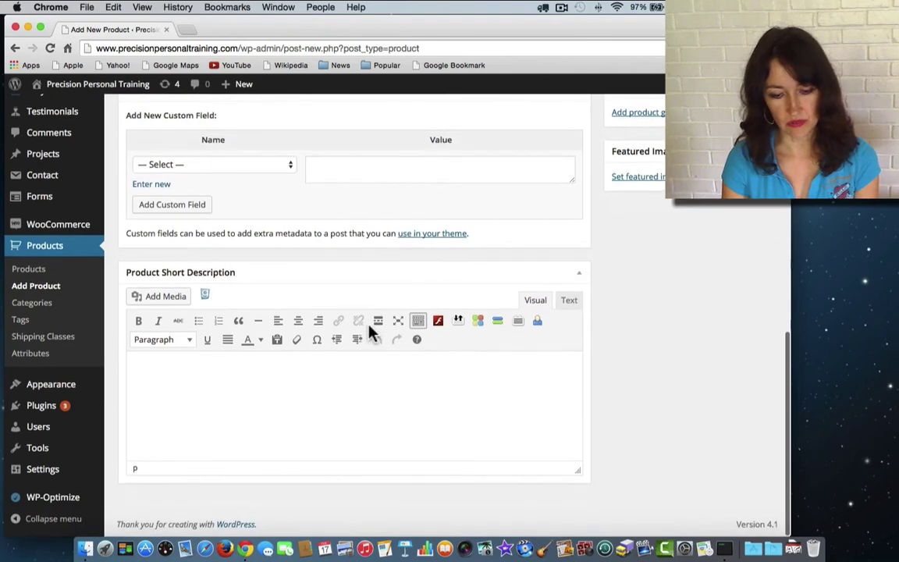
{"action": "left_click", "coordinate": [144, 374]}
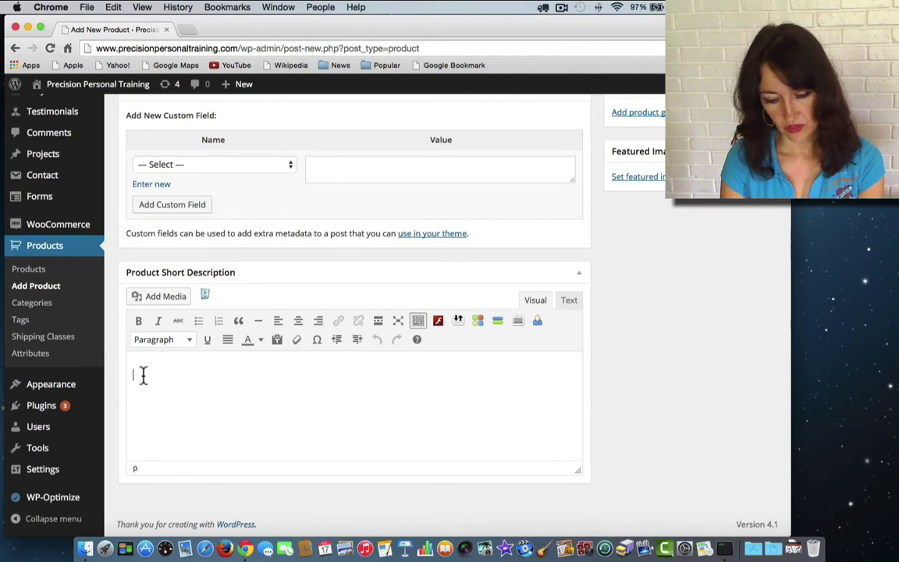
{"action": "type", "text": "H"}
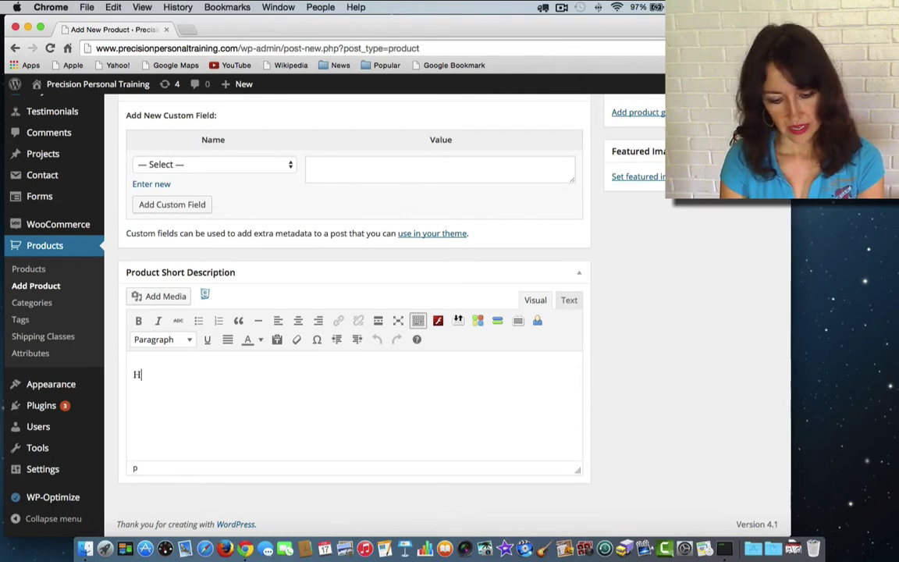
{"action": "type", "text": "ard Rock A"}
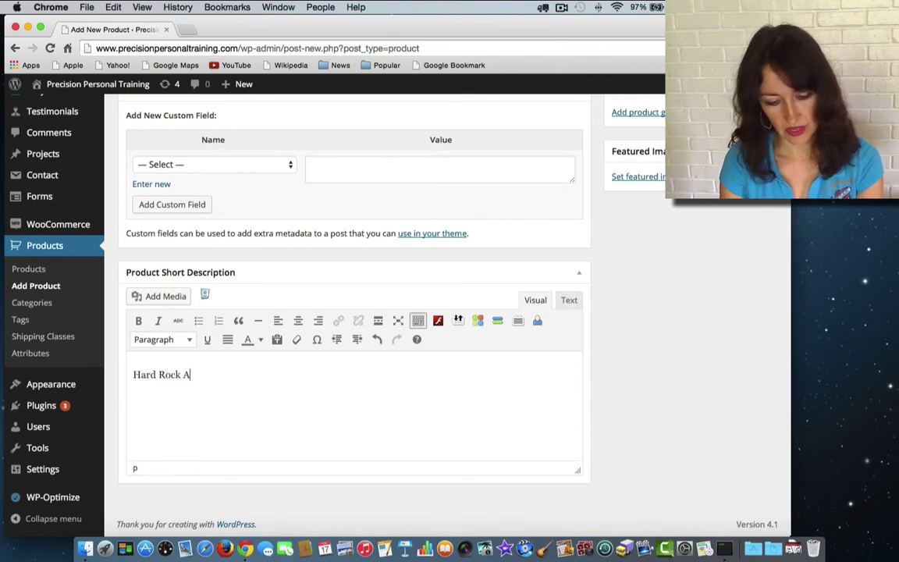
{"action": "type", "text": "bs for "}
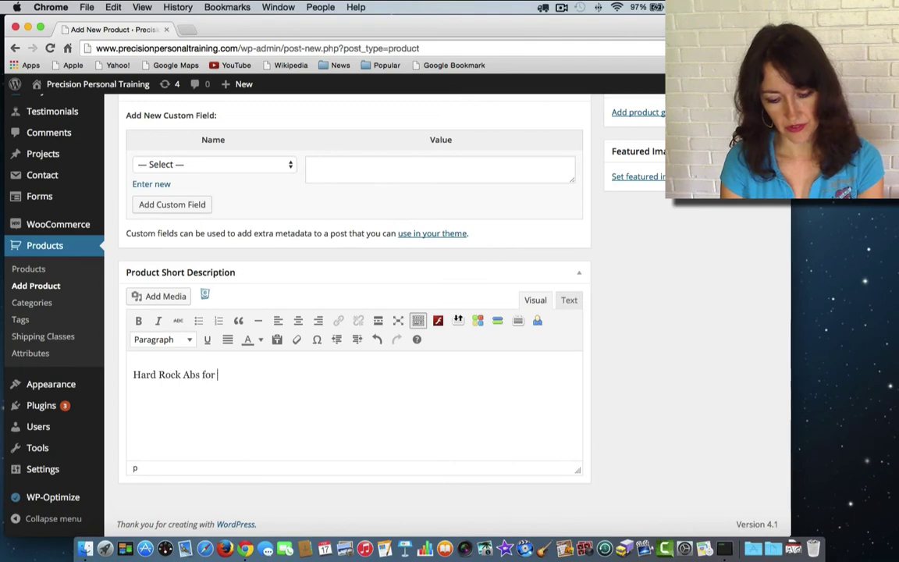
{"action": "type", "text": "rea"}
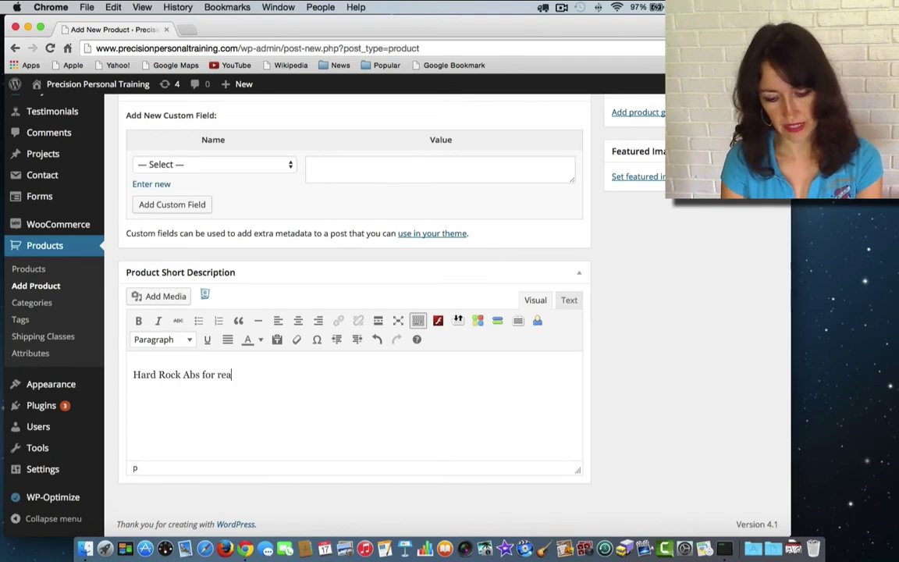
{"action": "type", "text": "l achievers"}
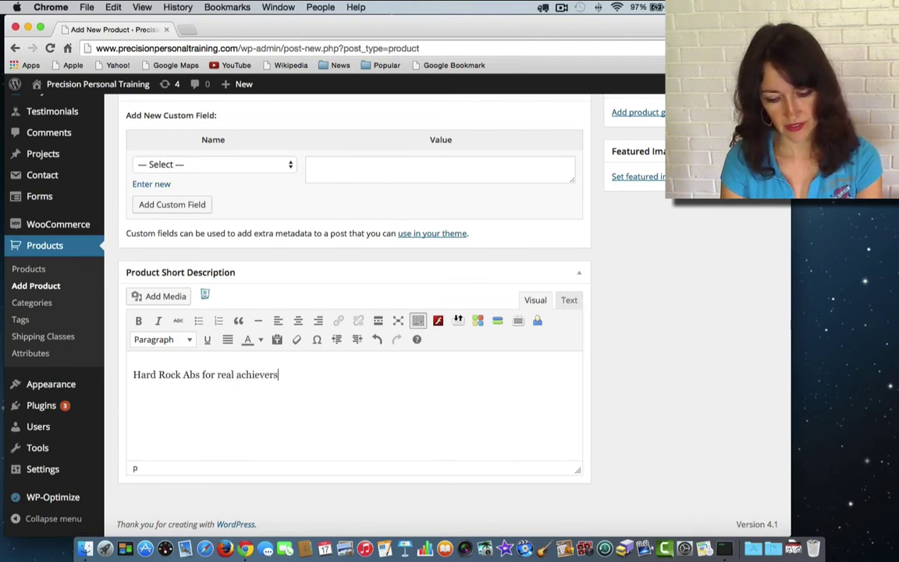
{"action": "type", "text": "!"}
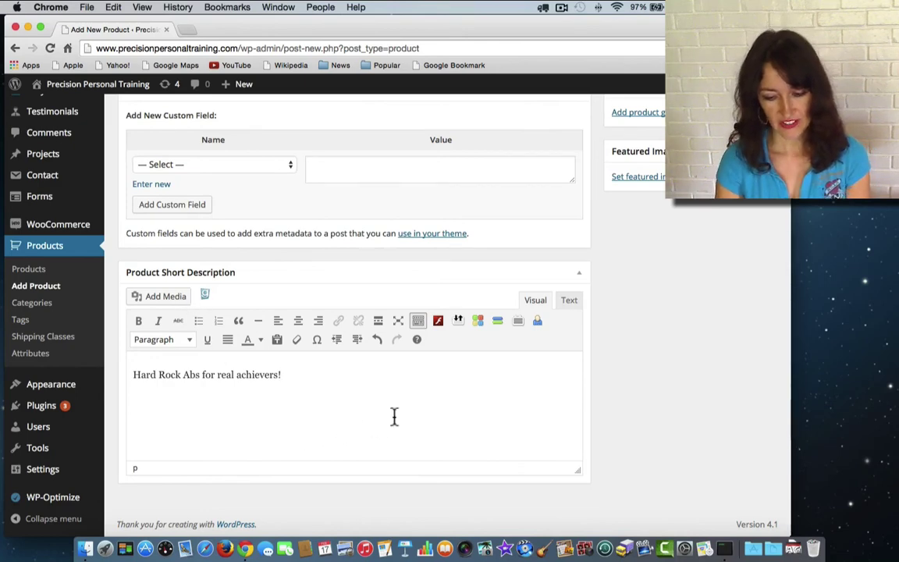
{"action": "scroll", "coordinate": [443, 397], "scroll_direction": "up", "scroll_amount": 5}
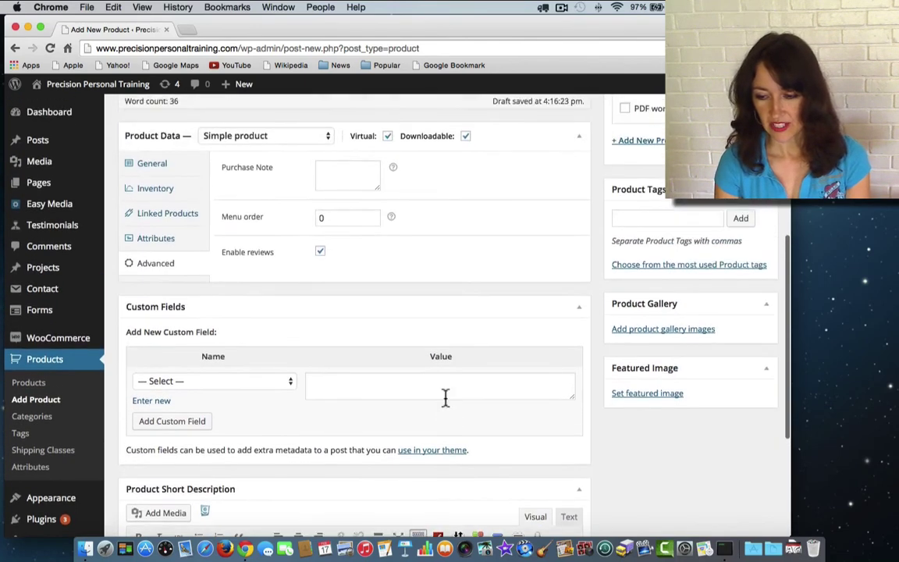
- Assign the product to the PDF workouts category
{"action": "scroll", "coordinate": [445, 397], "scroll_direction": "up", "scroll_amount": 8}
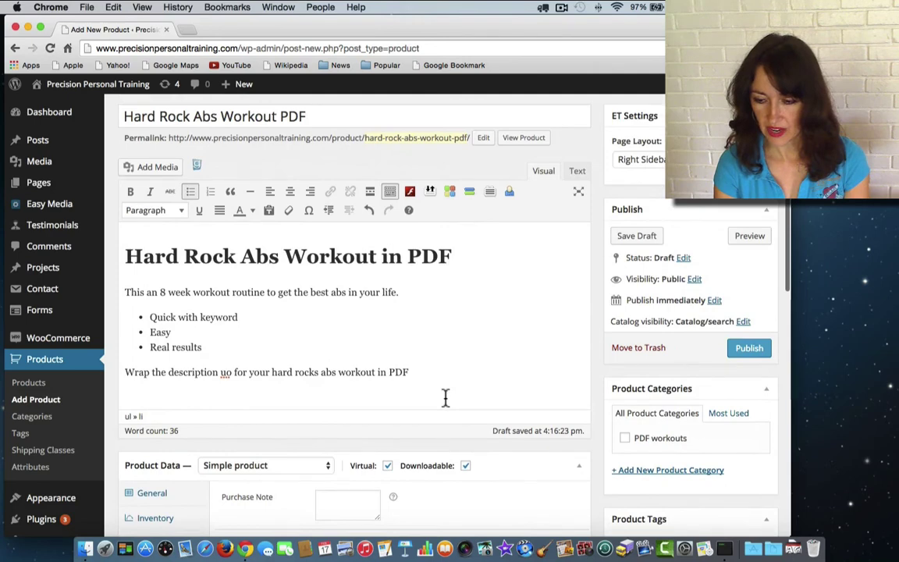
{"action": "scroll", "coordinate": [769, 204], "scroll_direction": "down", "scroll_amount": 5}
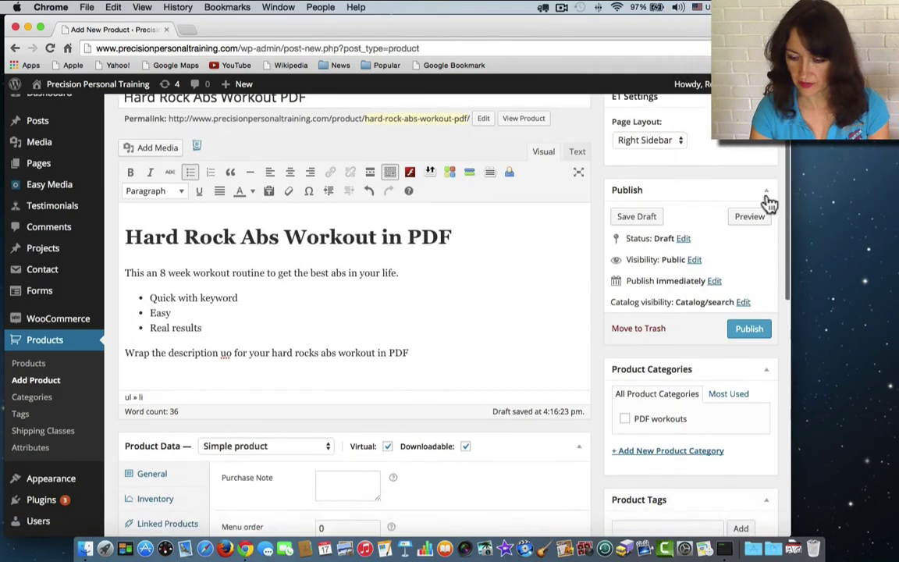
{"action": "scroll", "coordinate": [769, 204], "scroll_direction": "down", "scroll_amount": 2}
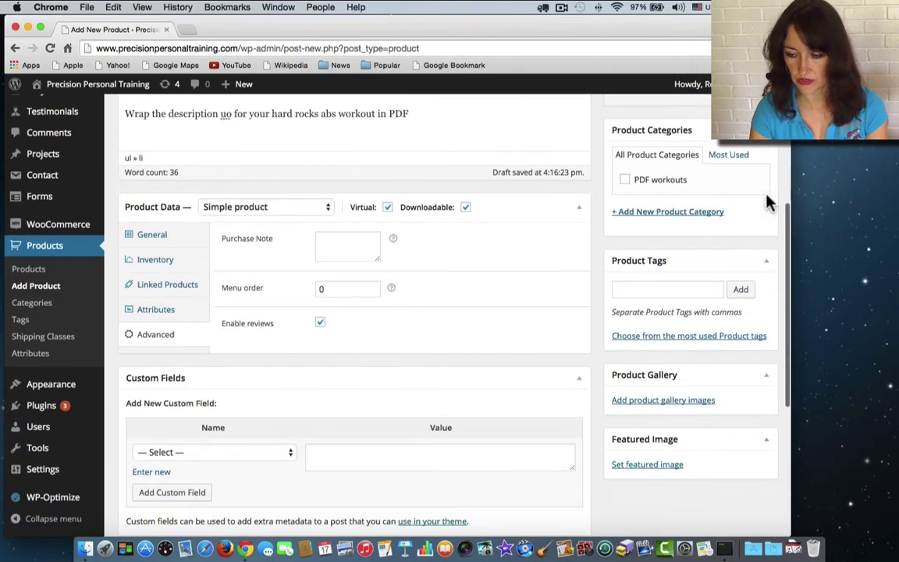
{"action": "left_click", "coordinate": [626, 184]}
- Add the product tags 'abs' and 'quick'
{"action": "scroll", "coordinate": [721, 270], "scroll_direction": "down", "scroll_amount": 3}
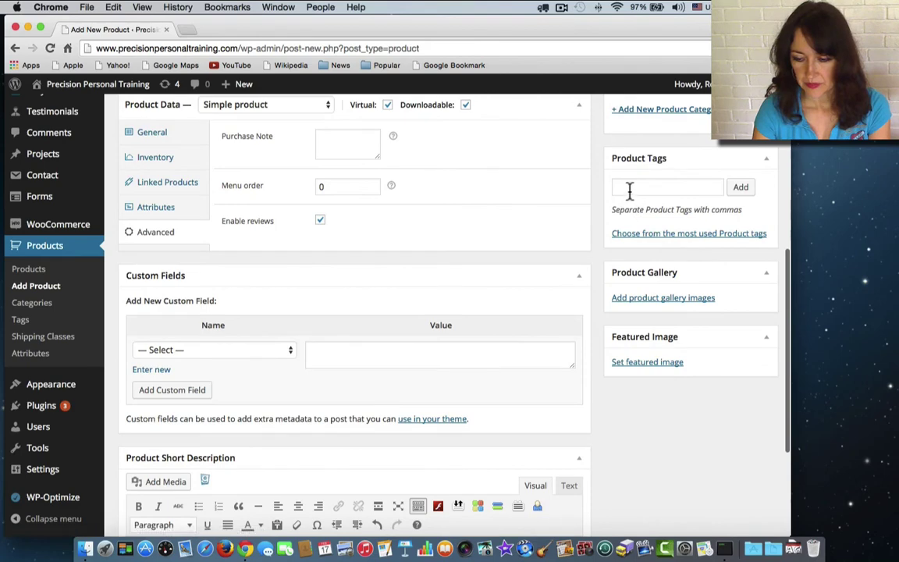
{"action": "left_click", "coordinate": [629, 191]}
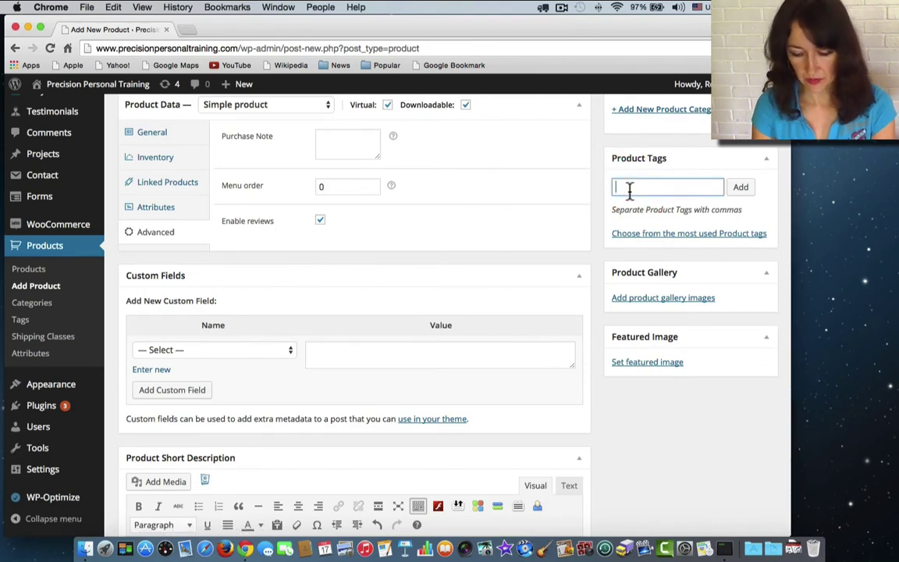
{"action": "type", "text": "abs,"}
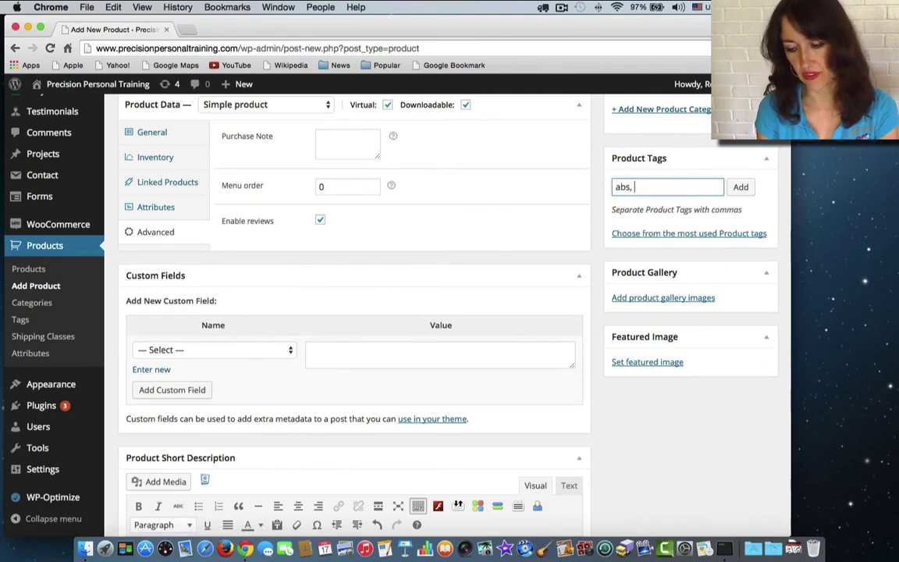
{"action": "type", "text": " quick,"}
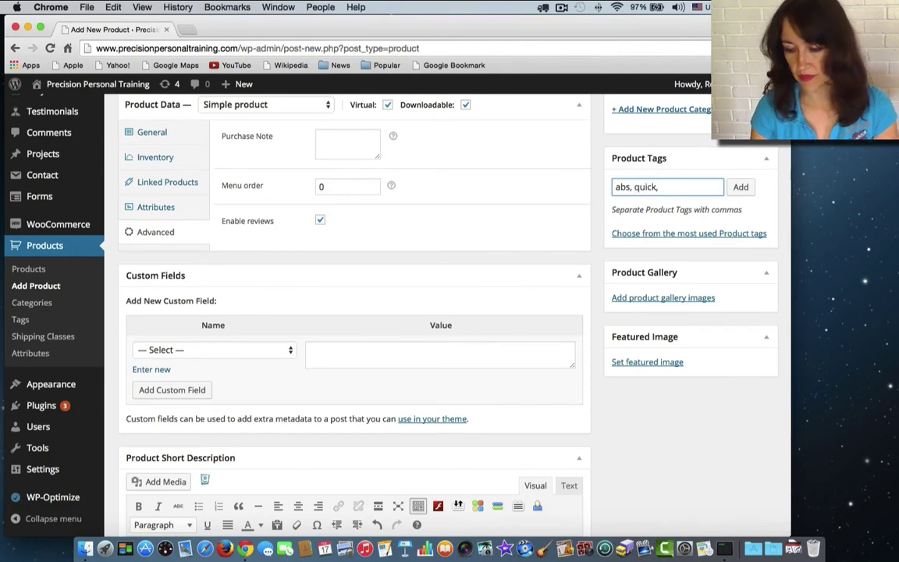
{"action": "left_click", "coordinate": [740, 187]}
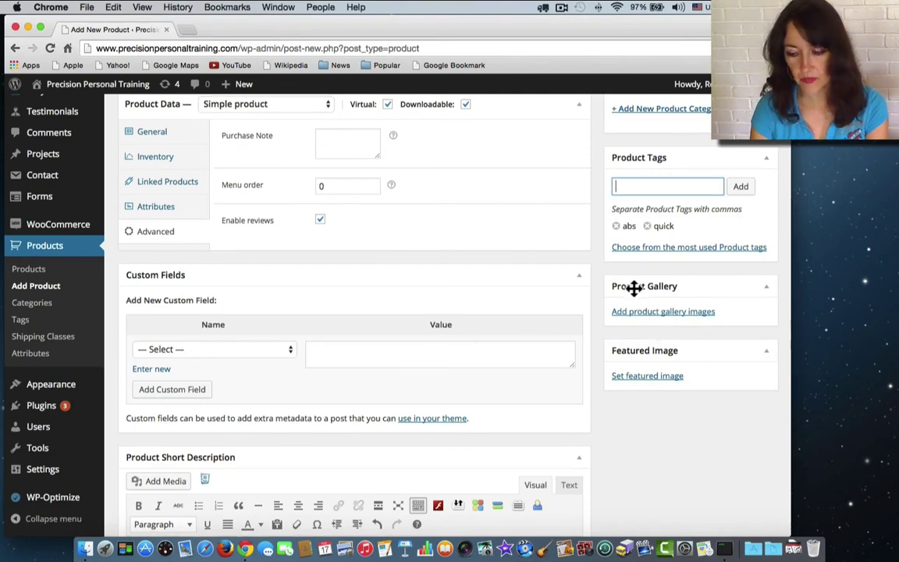
{"action": "scroll", "coordinate": [633, 290], "scroll_direction": "down", "scroll_amount": 3}
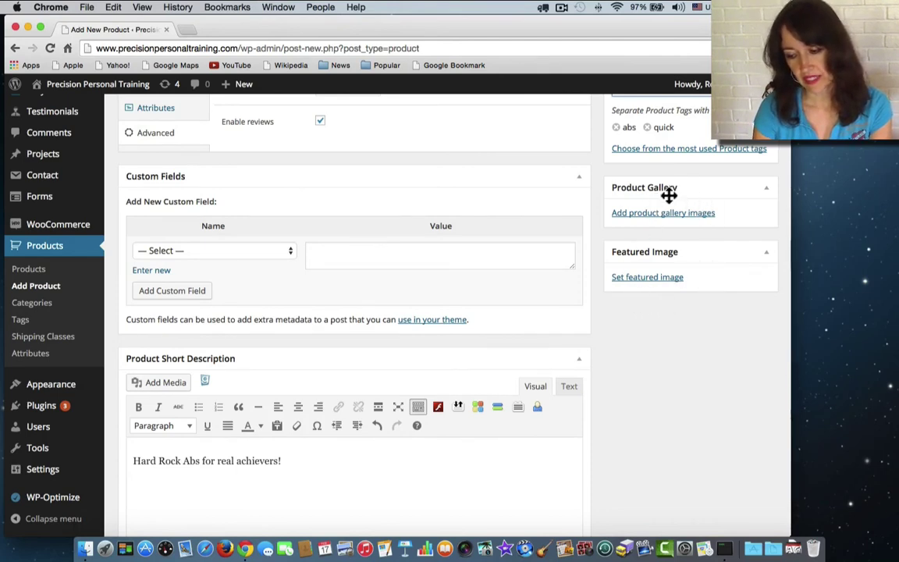
- Choose rock-hard-abs-2-475.jpg from the Media Library as the product's featured image
{"action": "left_click", "coordinate": [650, 281]}
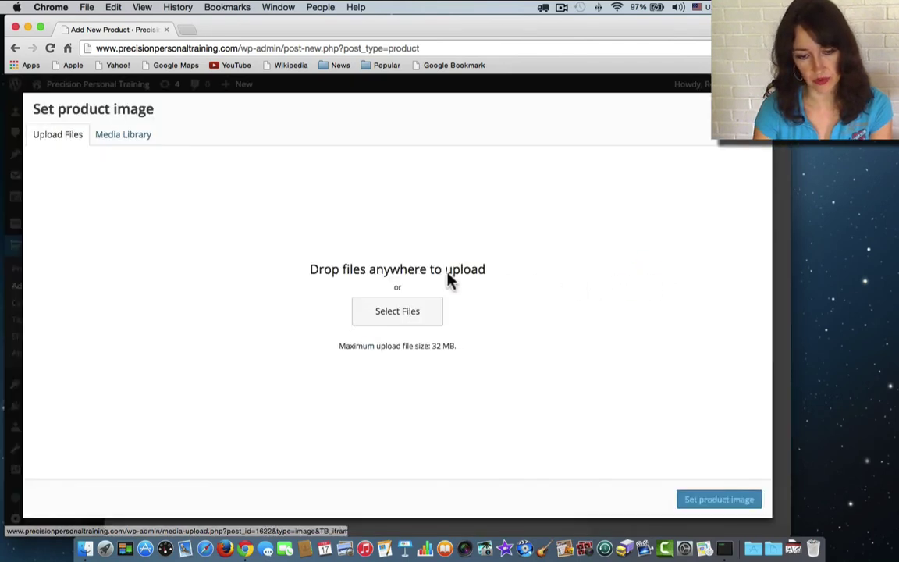
{"action": "left_click", "coordinate": [125, 139]}
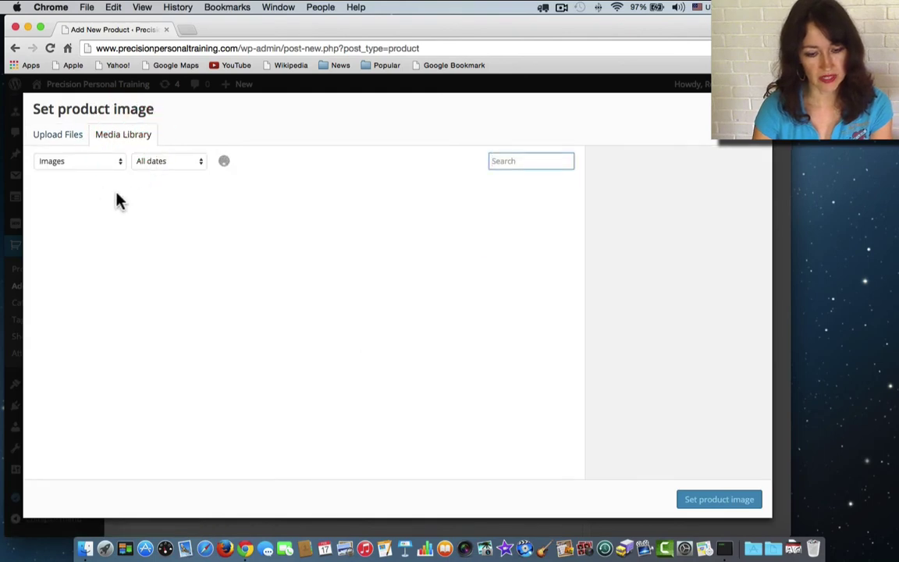
{"action": "left_click", "coordinate": [67, 221]}
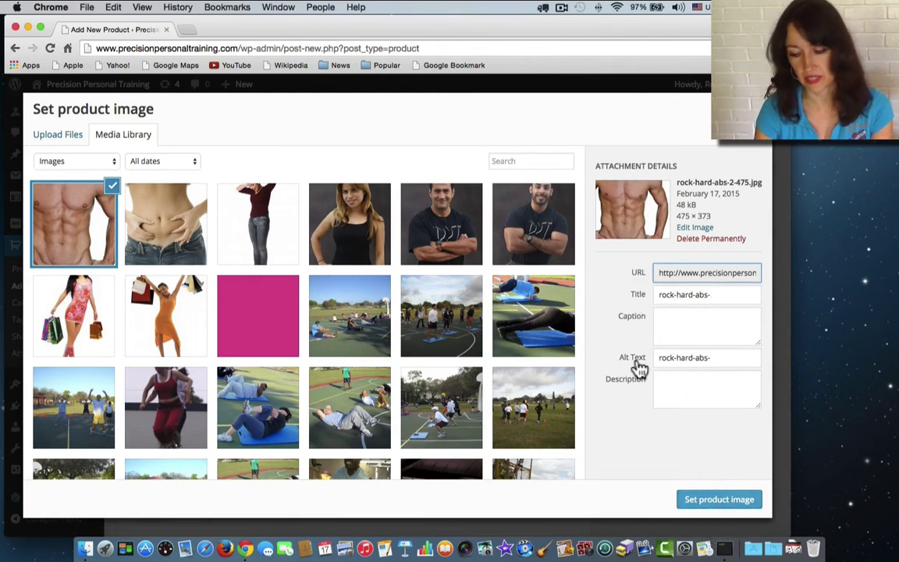
{"action": "left_click", "coordinate": [712, 501]}
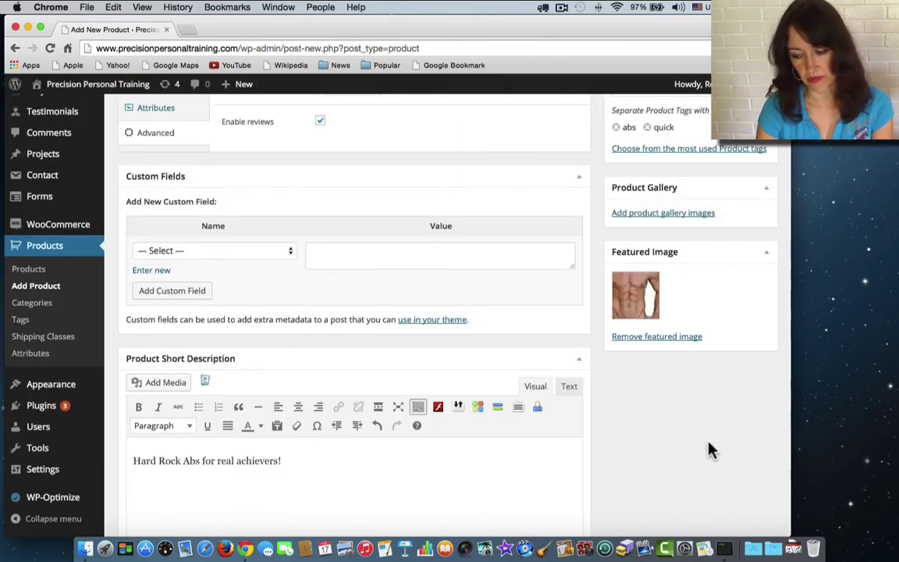
- Publish the Hard Rock Abs Workout PDF product
{"action": "scroll", "coordinate": [688, 454], "scroll_direction": "down", "scroll_amount": 1}
{"action": "scroll", "coordinate": [688, 455], "scroll_direction": "up", "scroll_amount": 4}
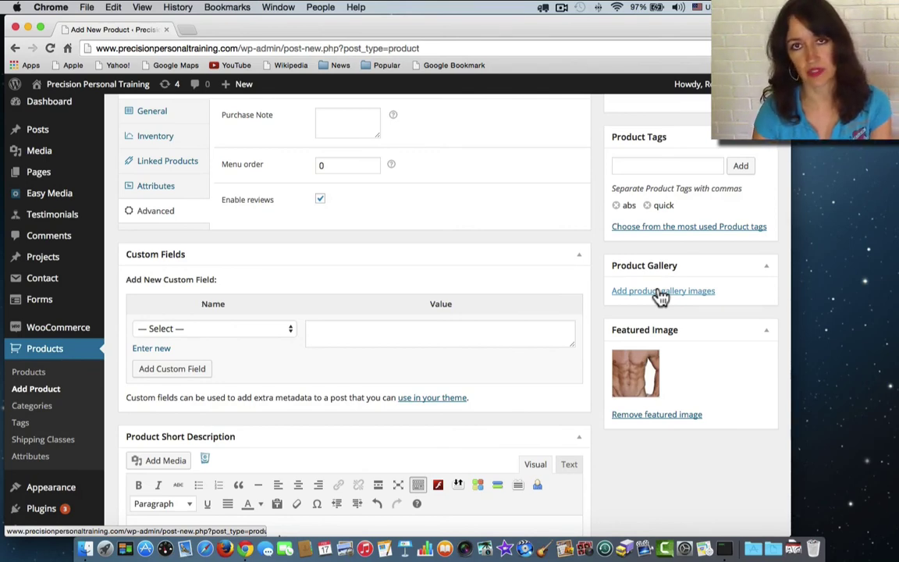
{"action": "scroll", "coordinate": [572, 321], "scroll_direction": "up", "scroll_amount": 4}
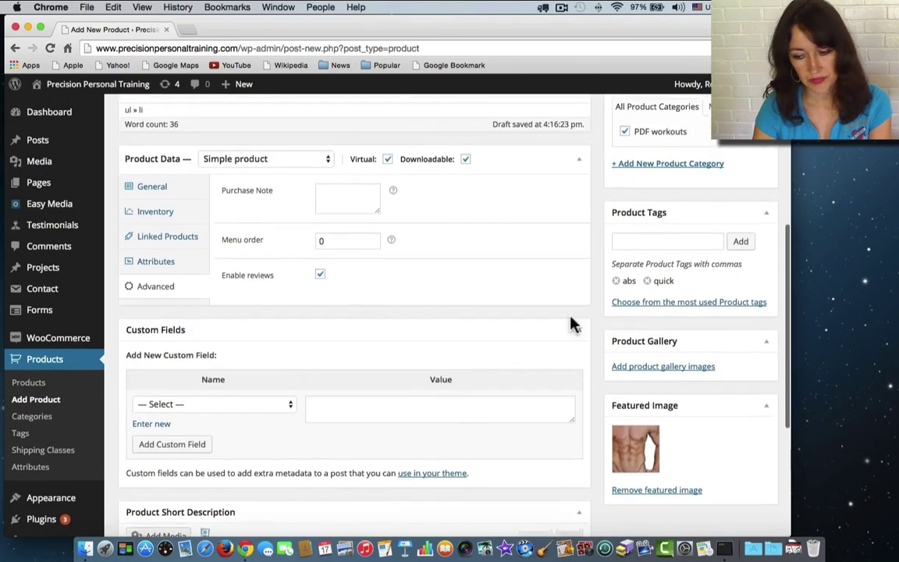
{"action": "scroll", "coordinate": [572, 323], "scroll_direction": "up", "scroll_amount": 5}
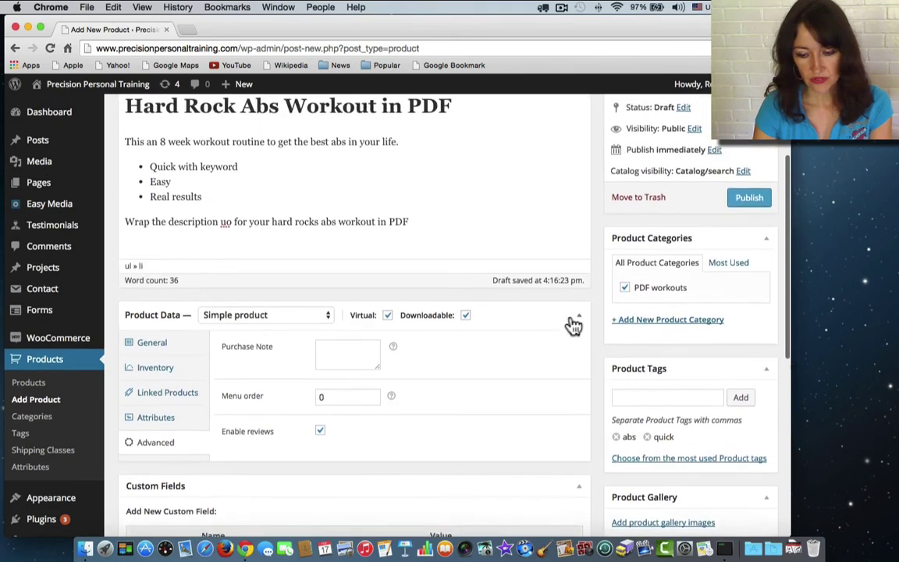
{"action": "scroll", "coordinate": [571, 320], "scroll_direction": "up", "scroll_amount": 4}
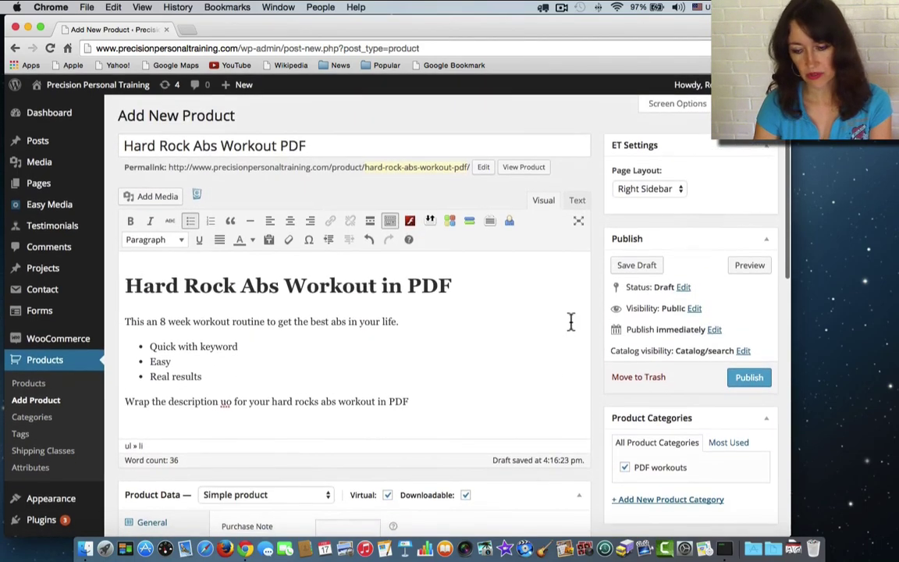
{"action": "scroll", "coordinate": [755, 385], "scroll_direction": "down", "scroll_amount": 1}
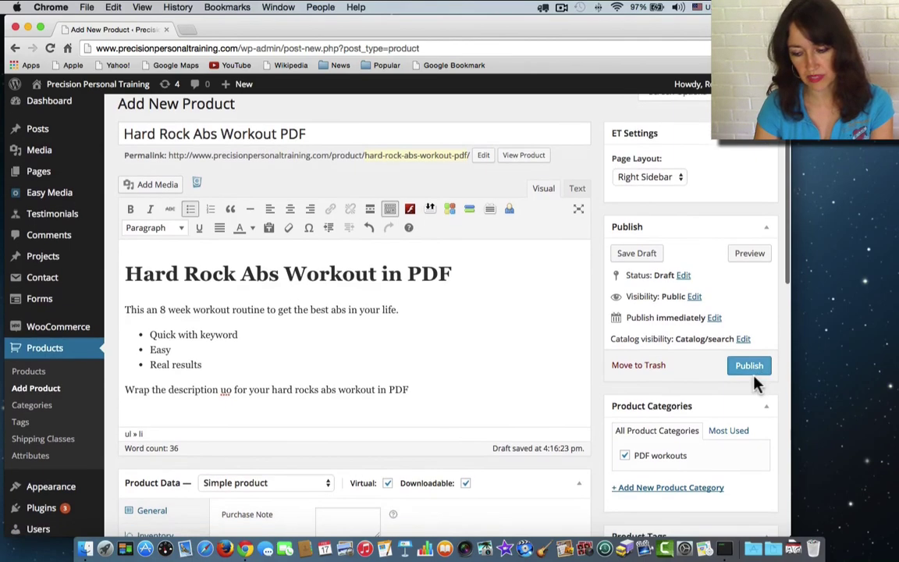
{"action": "left_click", "coordinate": [749, 367]}
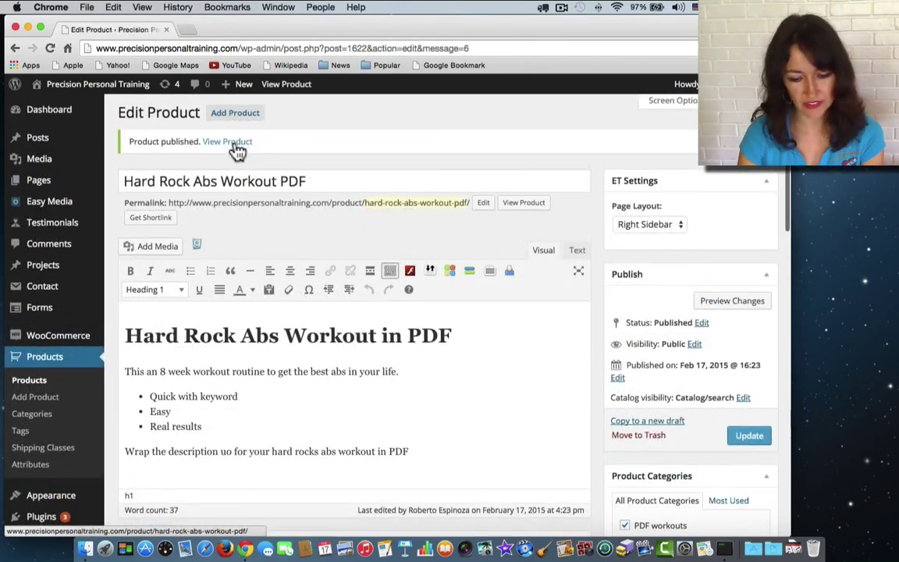
- Open the live product page and highlight its short description
{"action": "left_click", "coordinate": [230, 141]}
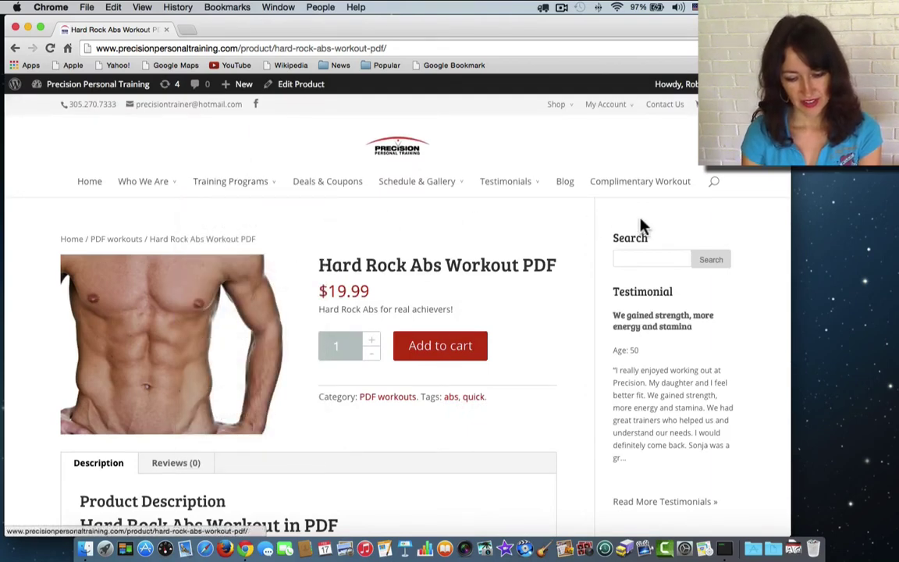
{"action": "scroll", "coordinate": [612, 222], "scroll_direction": "down", "scroll_amount": 1}
{"action": "scroll", "coordinate": [589, 224], "scroll_direction": "down", "scroll_amount": 5}
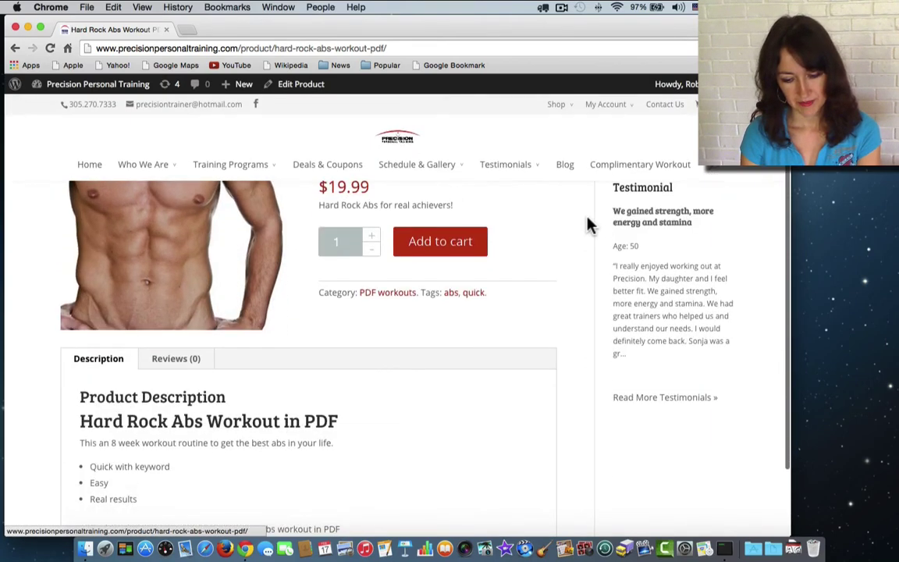
{"action": "scroll", "coordinate": [589, 225], "scroll_direction": "down", "scroll_amount": 3}
{"action": "scroll", "coordinate": [589, 225], "scroll_direction": "up", "scroll_amount": 6}
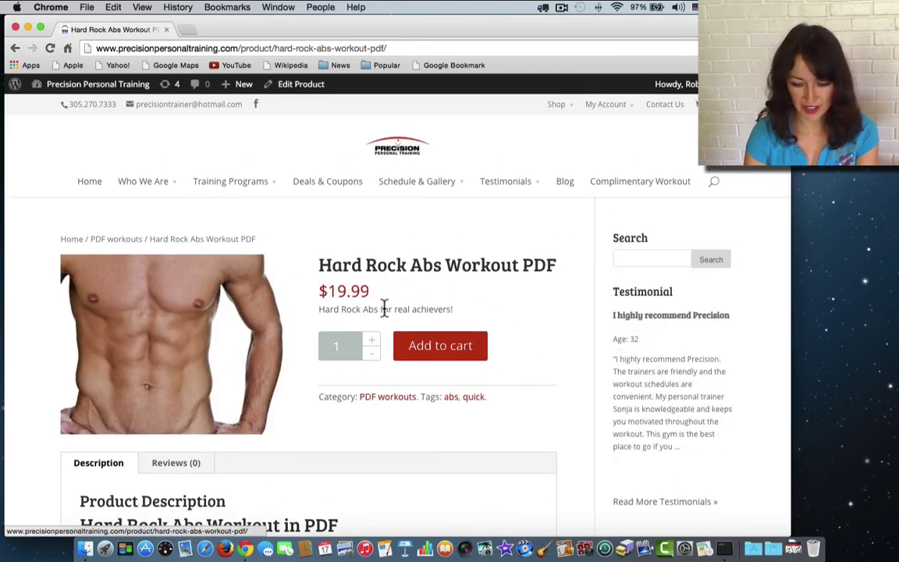
{"action": "left_click_drag", "start_coordinate": [452, 308], "coordinate": [324, 309]}
- Switch between the Reviews and Description tabs on the product page
{"action": "scroll", "coordinate": [414, 312], "scroll_direction": "down", "scroll_amount": 1}
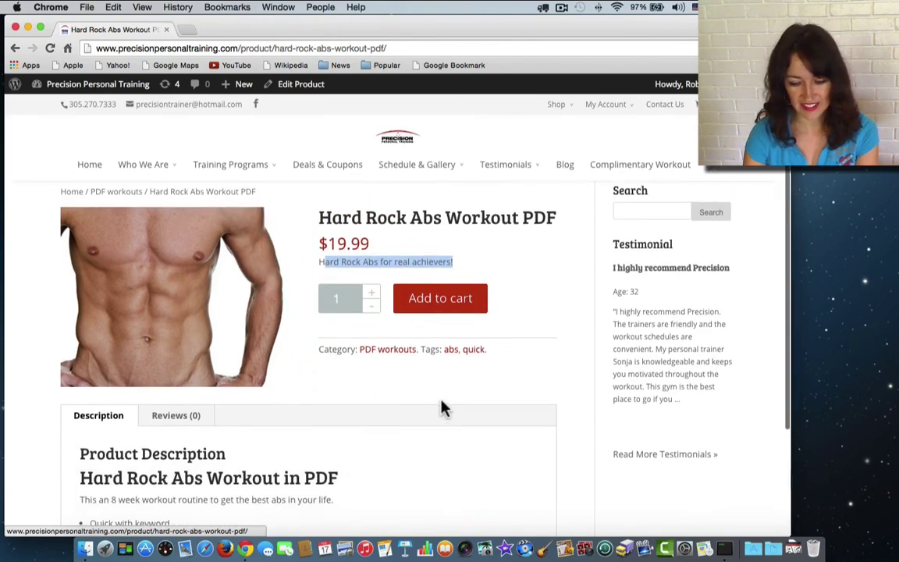
{"action": "scroll", "coordinate": [442, 408], "scroll_direction": "down", "scroll_amount": 3}
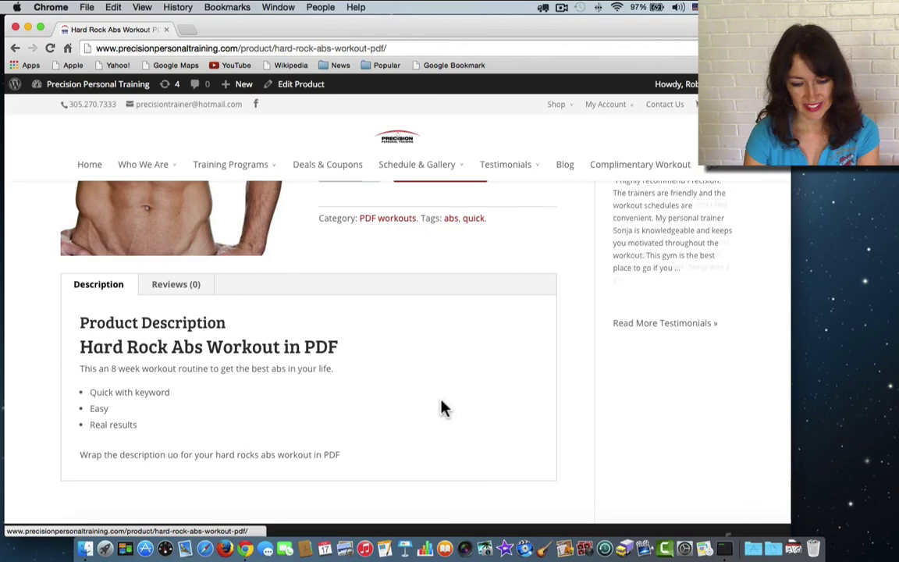
{"action": "left_click", "coordinate": [168, 290]}
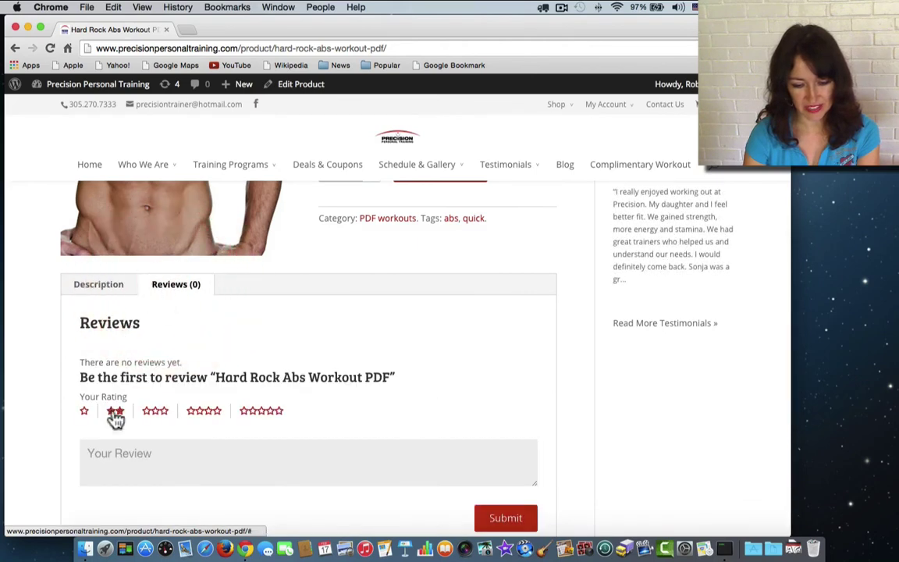
{"action": "left_click", "coordinate": [110, 287]}
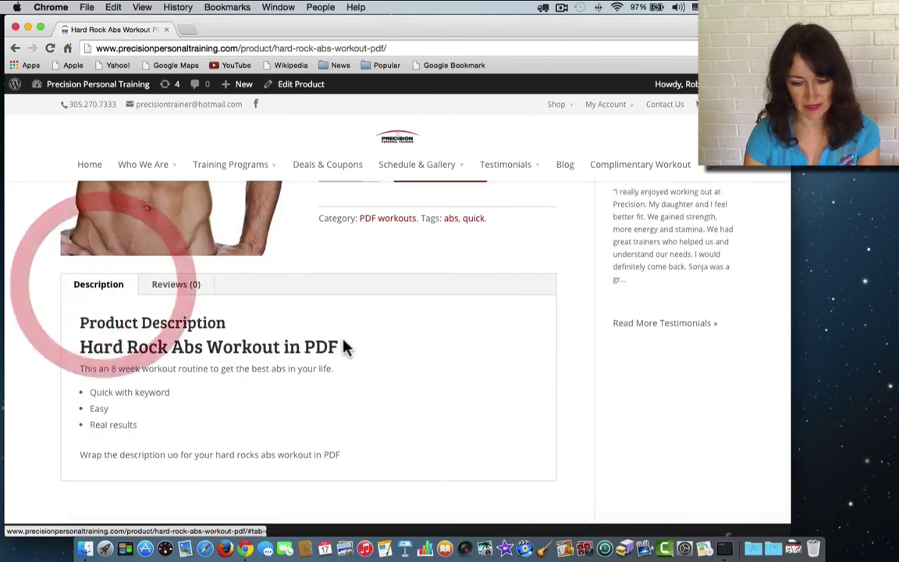
{"action": "scroll", "coordinate": [343, 344], "scroll_direction": "up", "scroll_amount": 4}
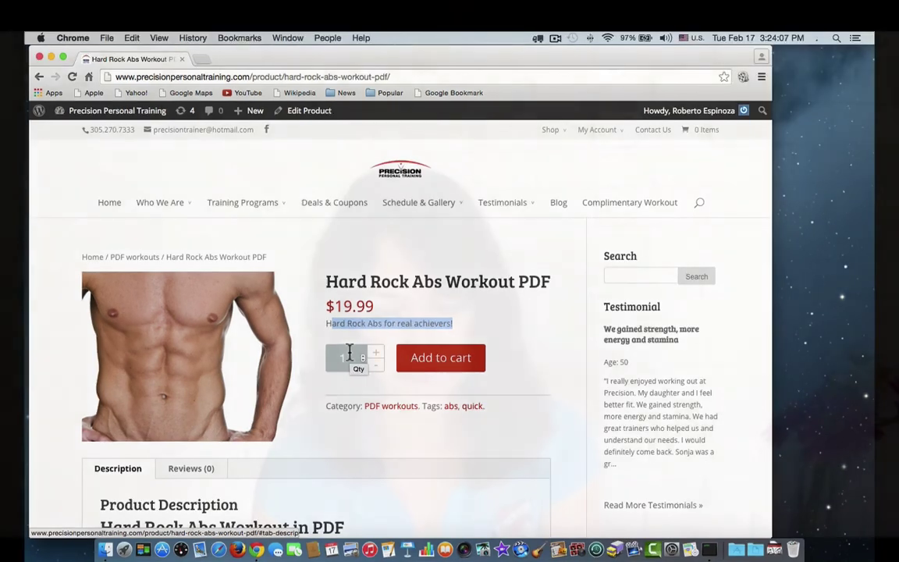